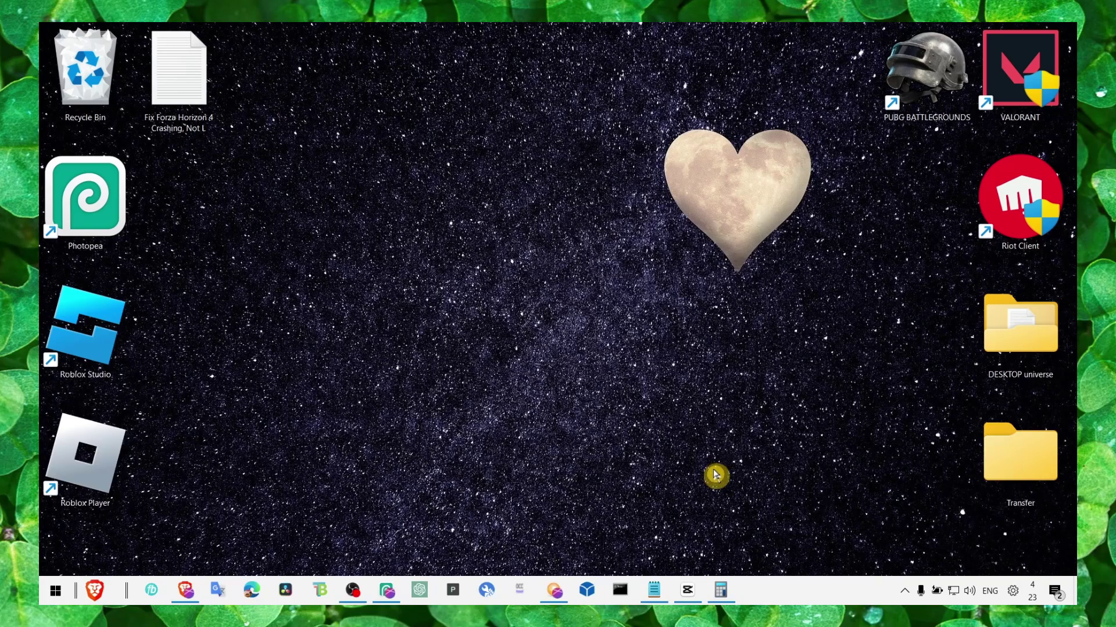
Step: Close the Untitled and Boost Your PC Notepad notes without saving them
click(653, 590)
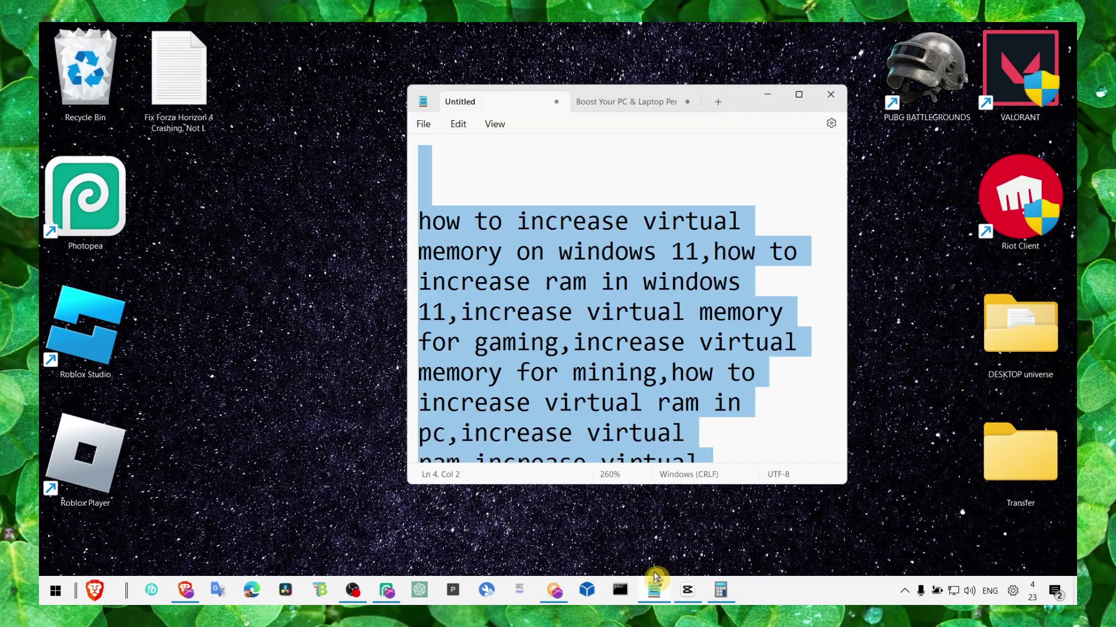
click(584, 102)
click(556, 102)
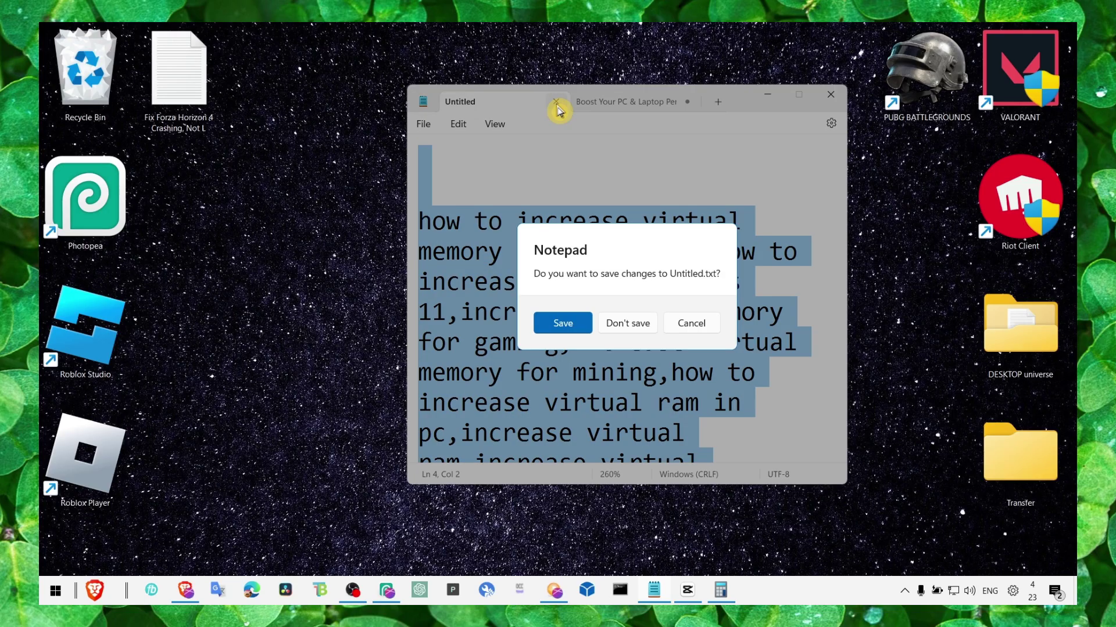
click(622, 323)
click(543, 178)
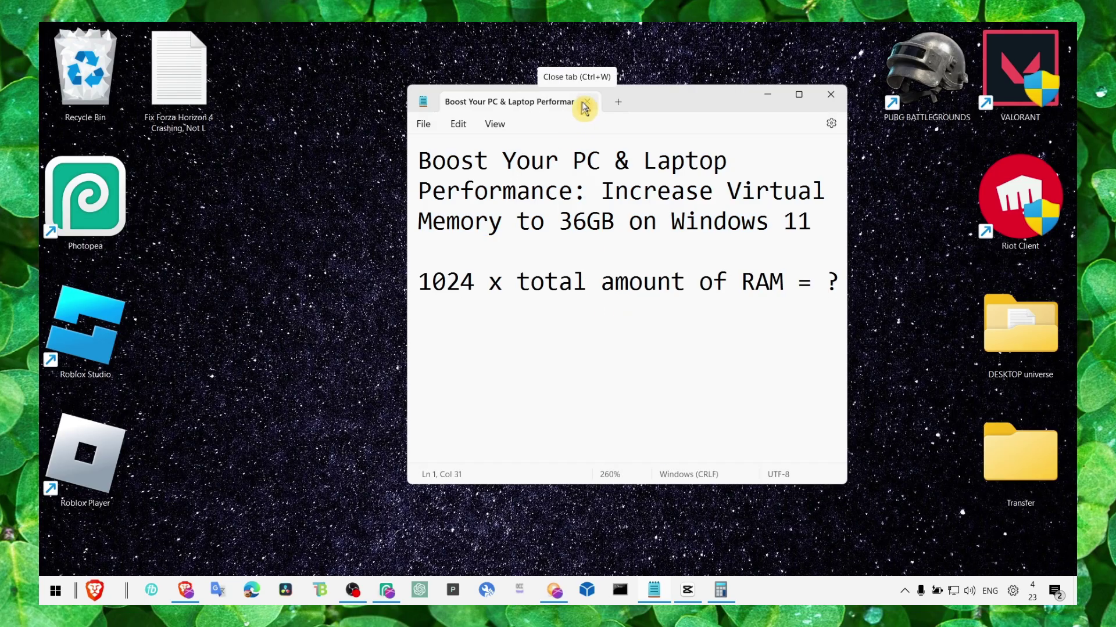
click(587, 108)
click(625, 323)
Step: Launch Notepad and paste the FIFA 19 crash-fix guide title into a new note
key(super+s)
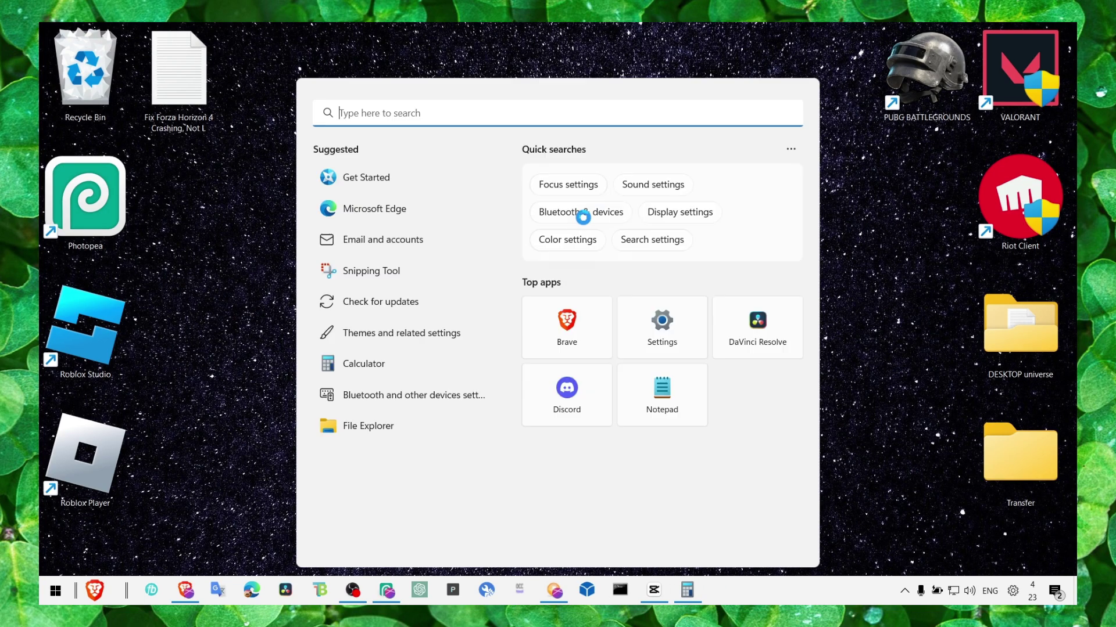
text(notepad)
key(Return)
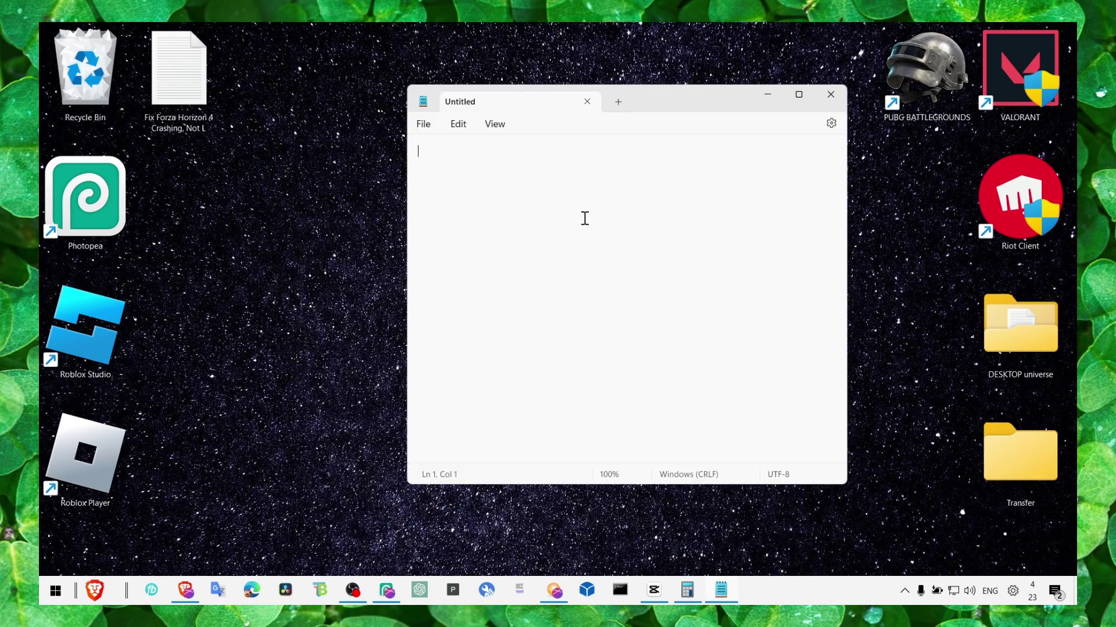
text(Ultimate Guide to Fix FIFA 19: Crashing, Freezing, Stuck, Black Screen, and More)
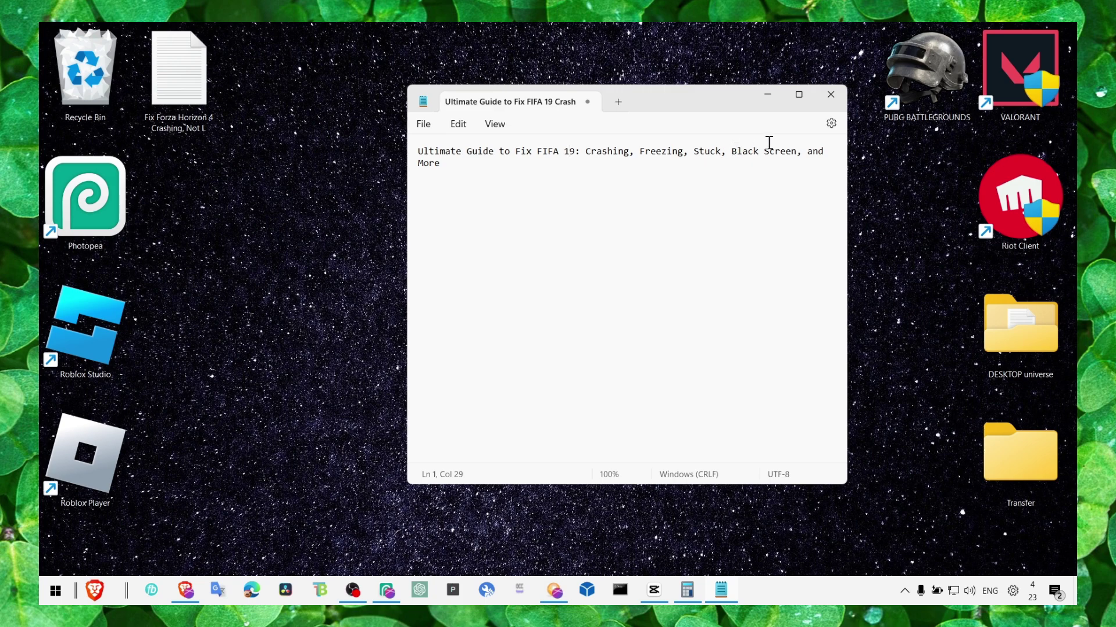
Step: Maximize the note, enlarge its text, then hide it to show the desktop
click(799, 94)
key(ctrl+plus)
scroll(706, 149, up, 16)
key(super+d)
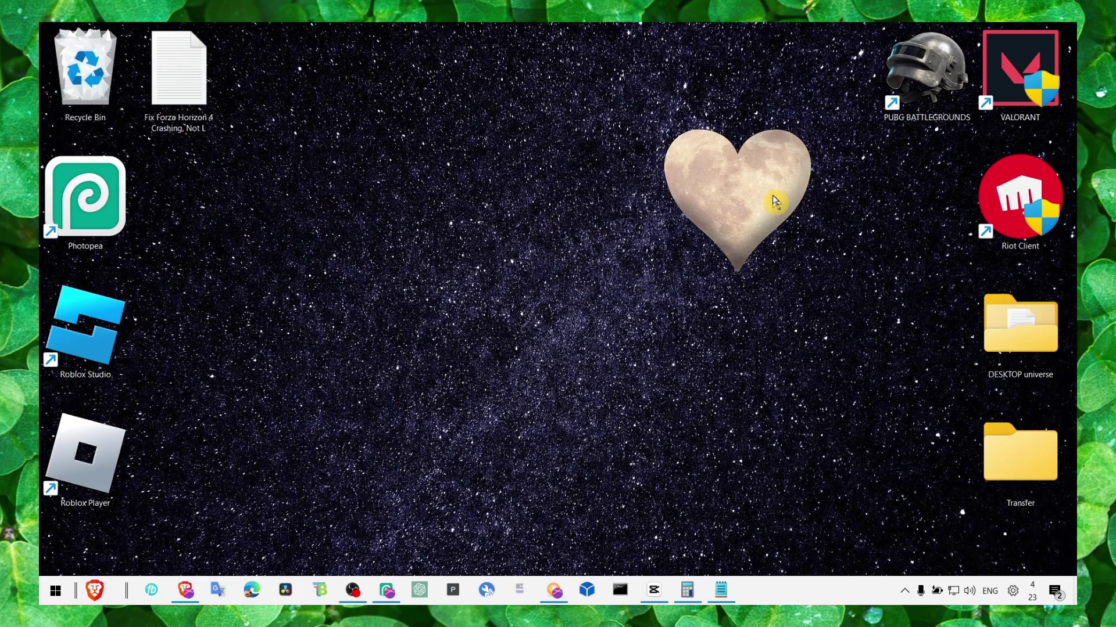
Step: Search 'performance' and open Adjust the appearance and performance of Windows
key(super+s)
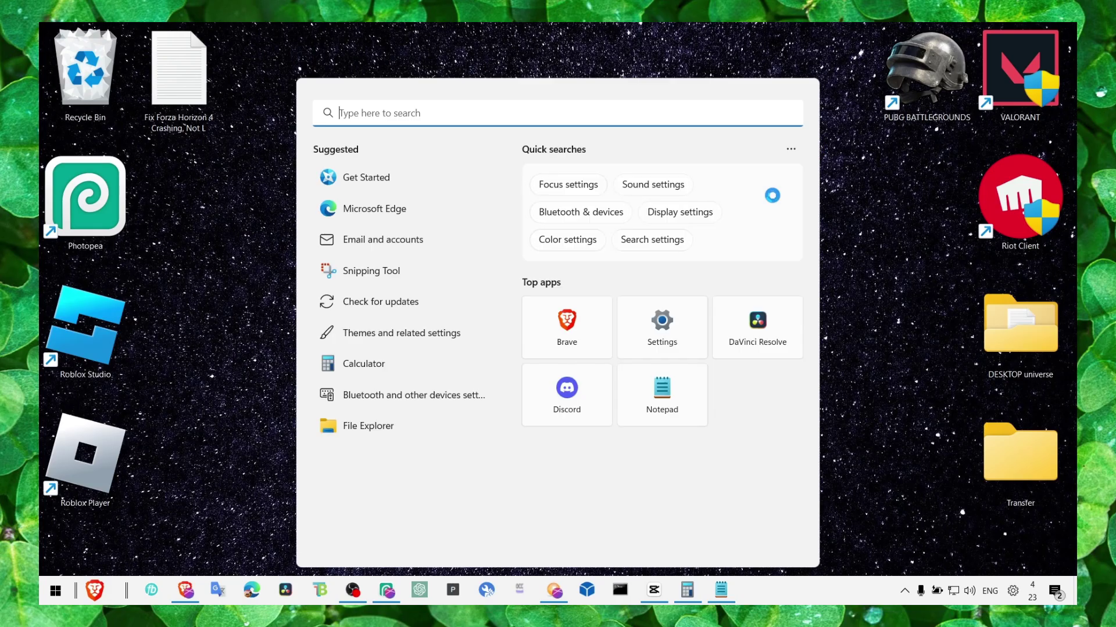
text(perfo)
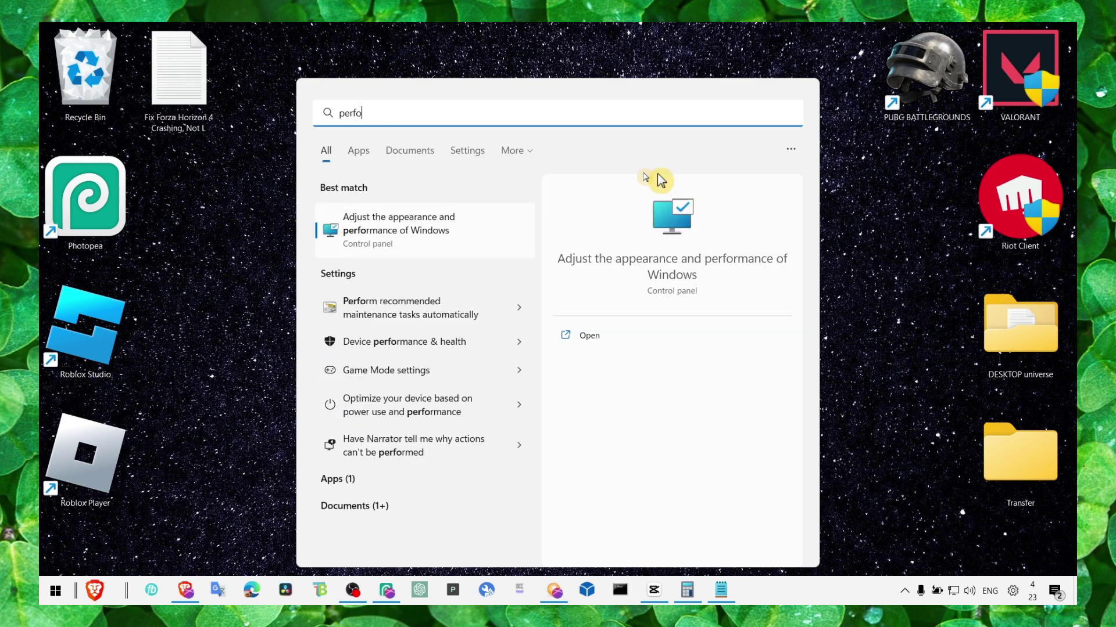
click(437, 219)
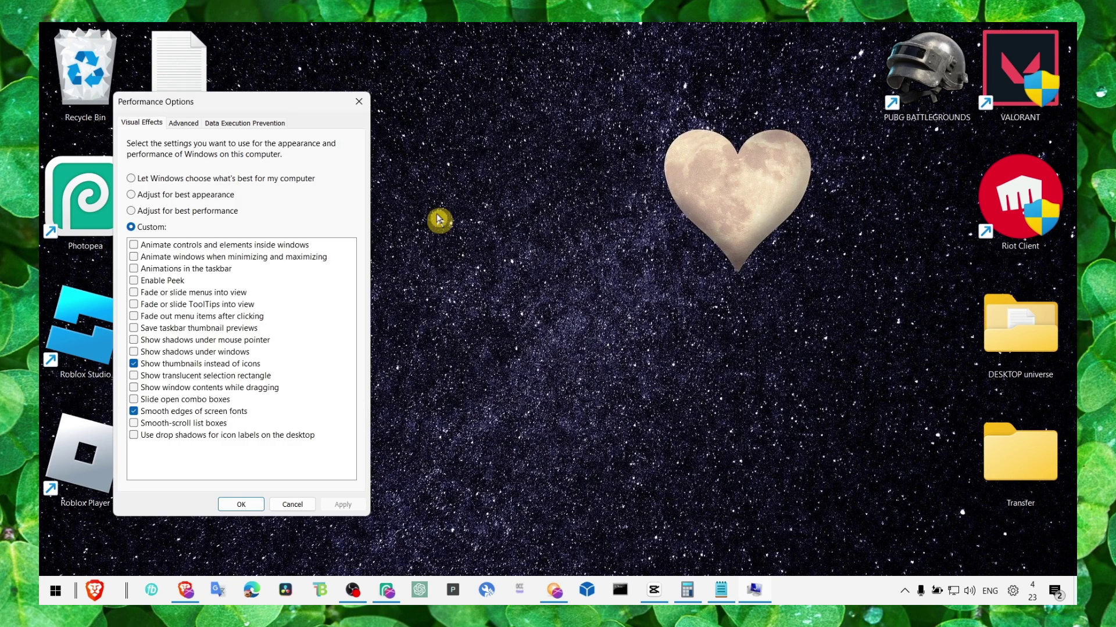
Step: Choose best performance, keep thumbnails and smooth screen-font edges, then apply and confirm
click(222, 197)
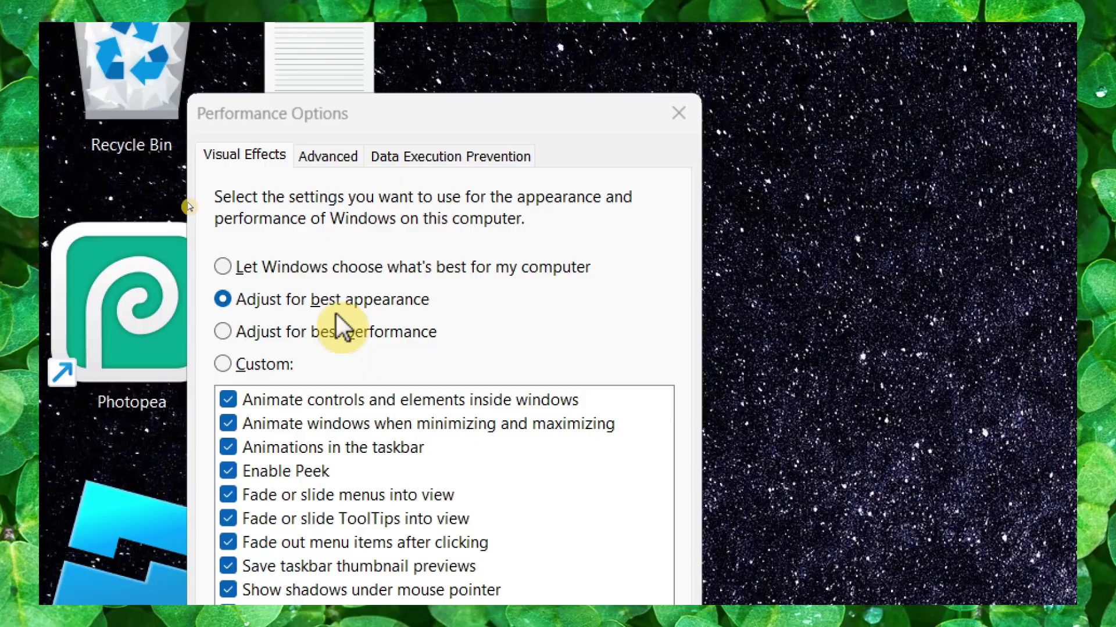
click(340, 329)
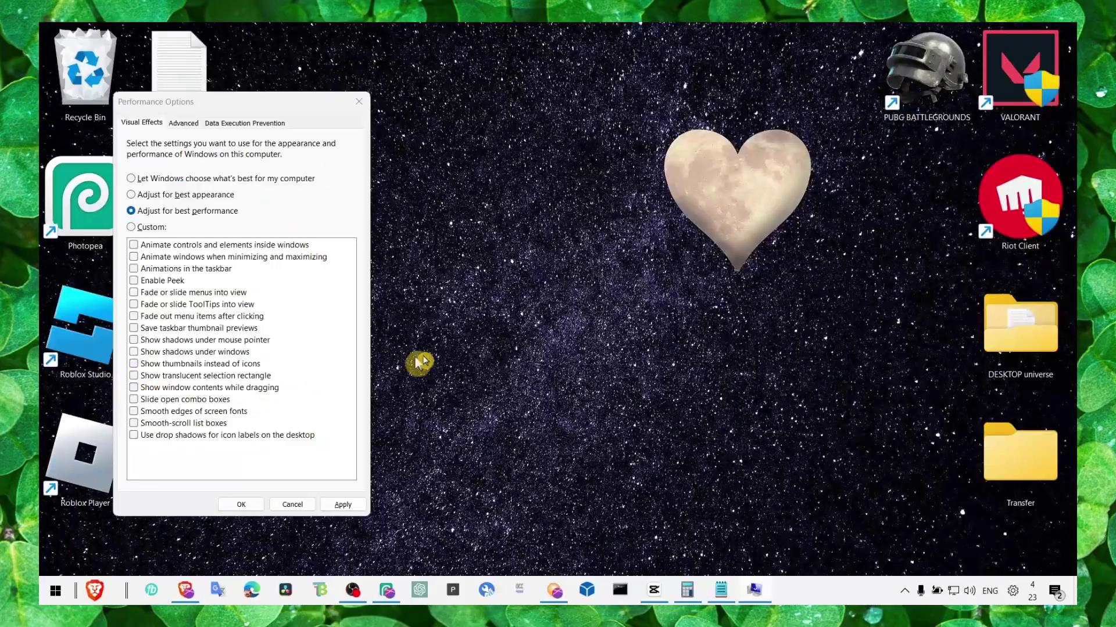
click(164, 365)
click(160, 411)
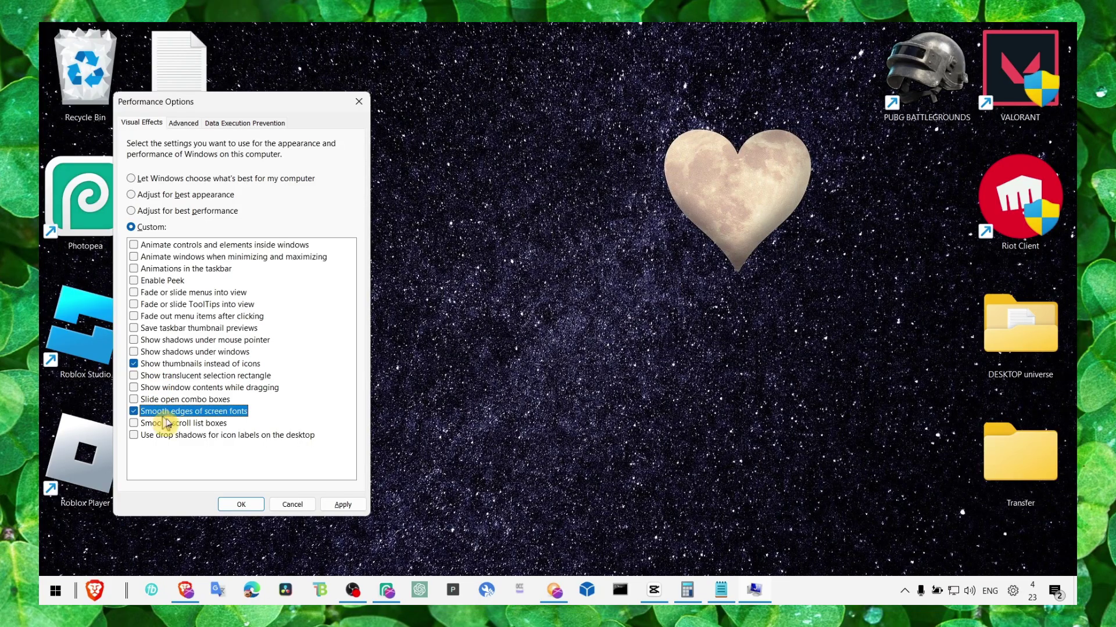
click(343, 505)
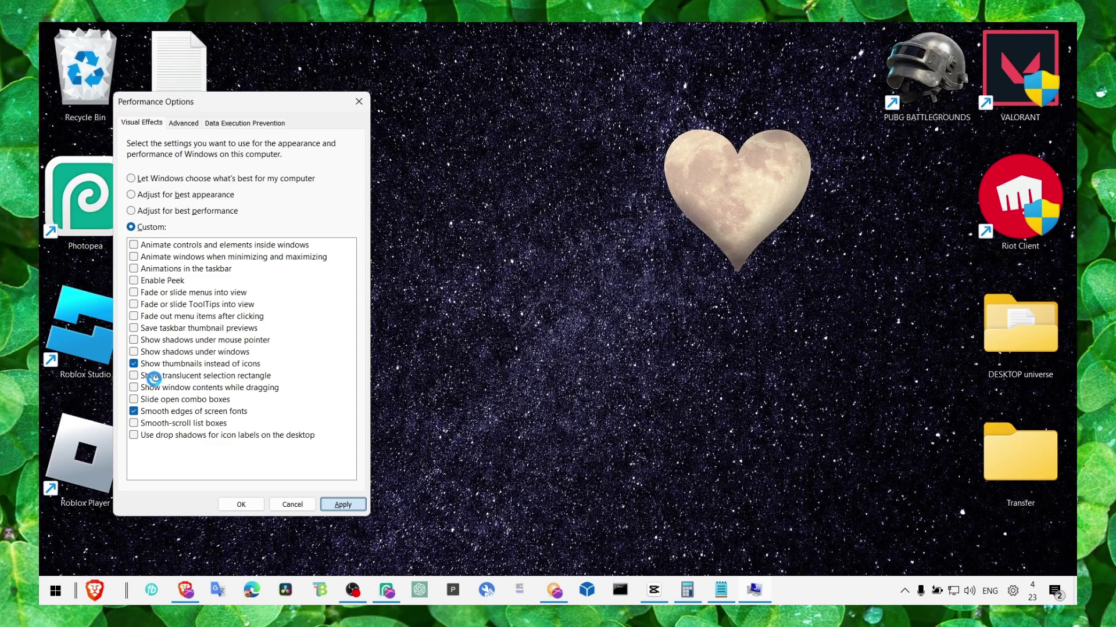
click(163, 376)
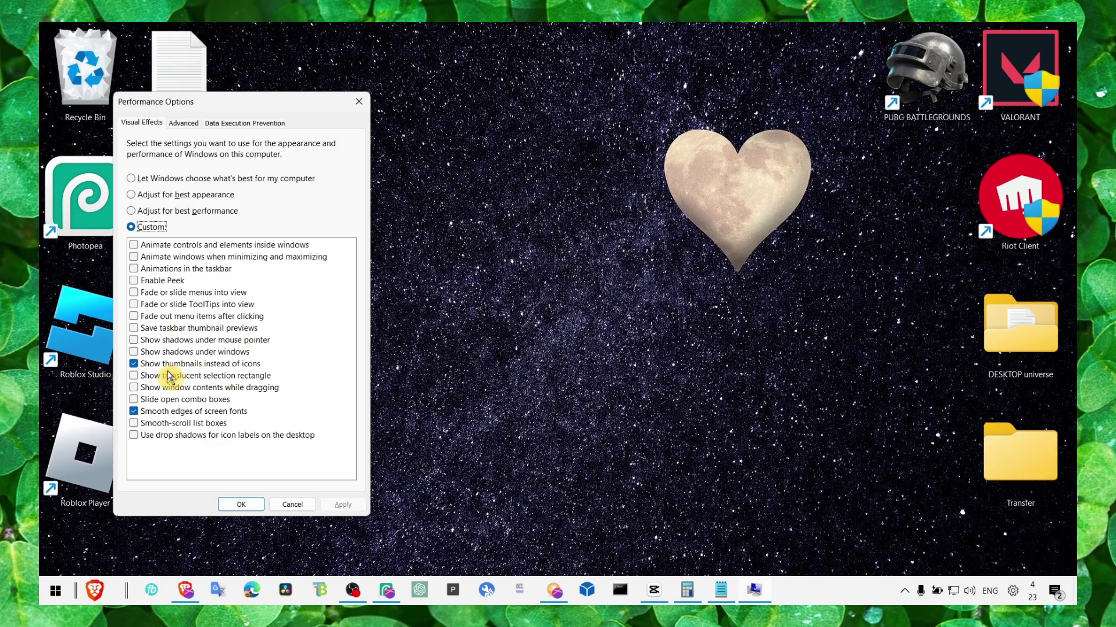
click(235, 506)
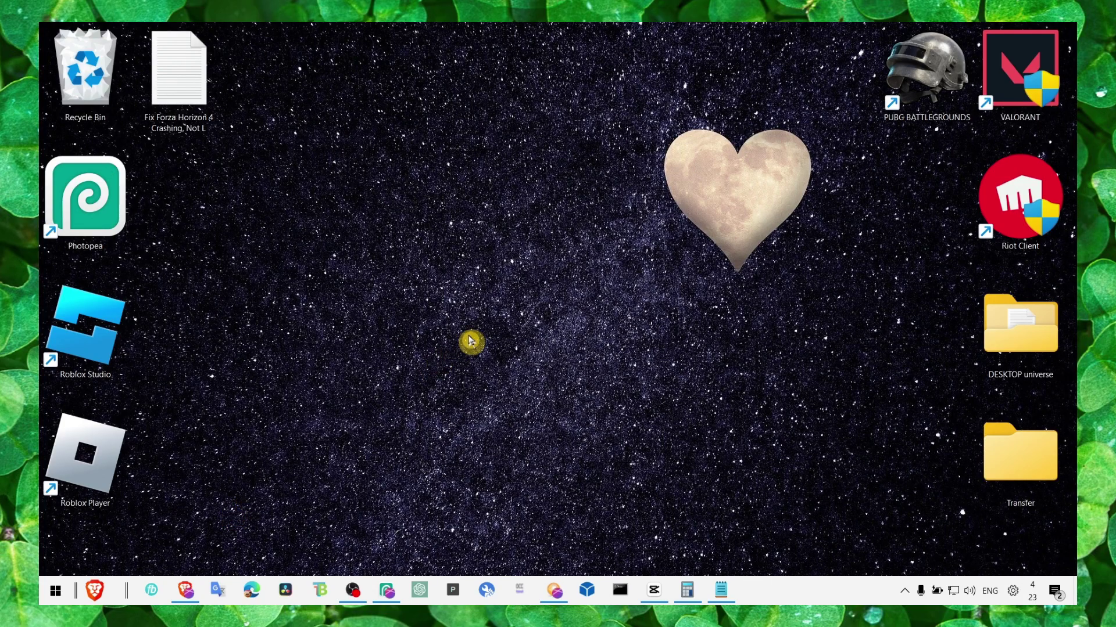
Step: Reopen Performance Options and go to the Advanced tab's virtual memory settings
key(super)
text(per)
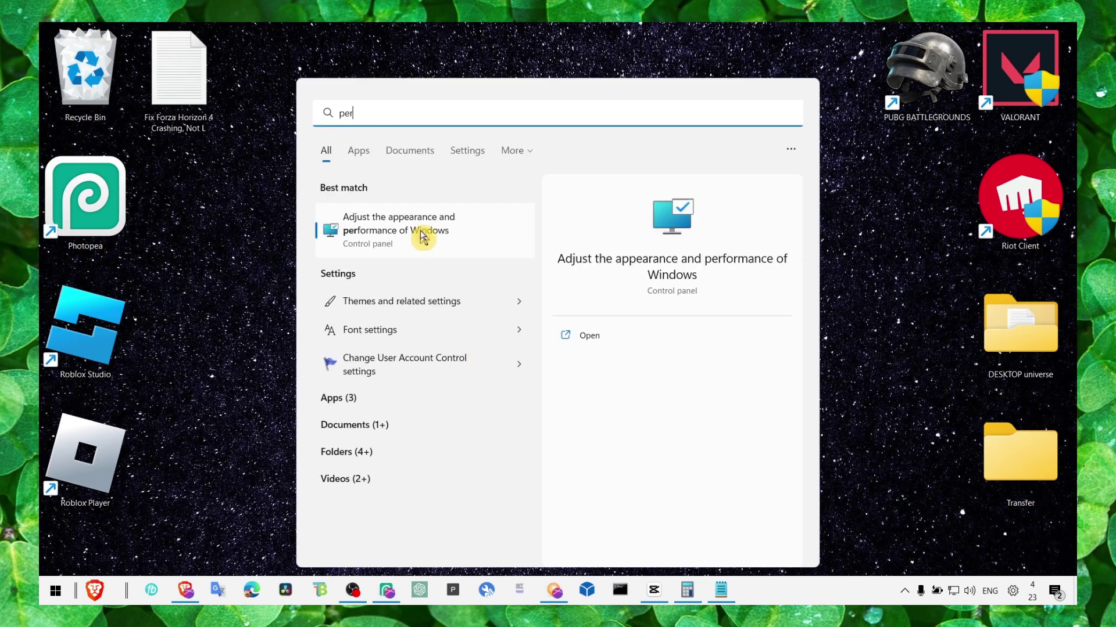
click(421, 230)
click(212, 140)
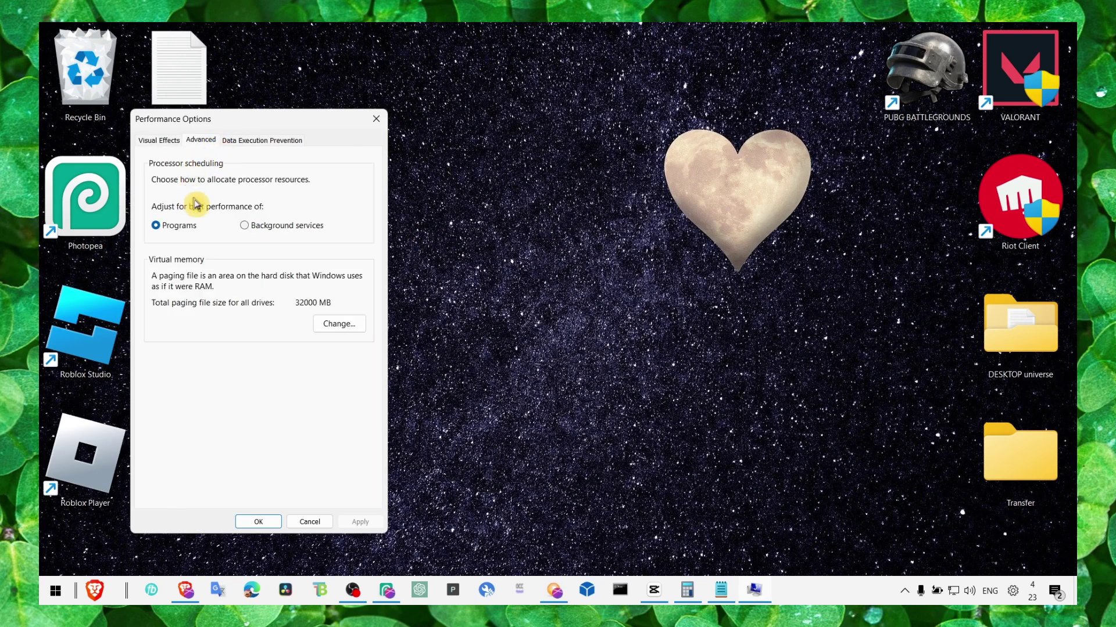
click(333, 327)
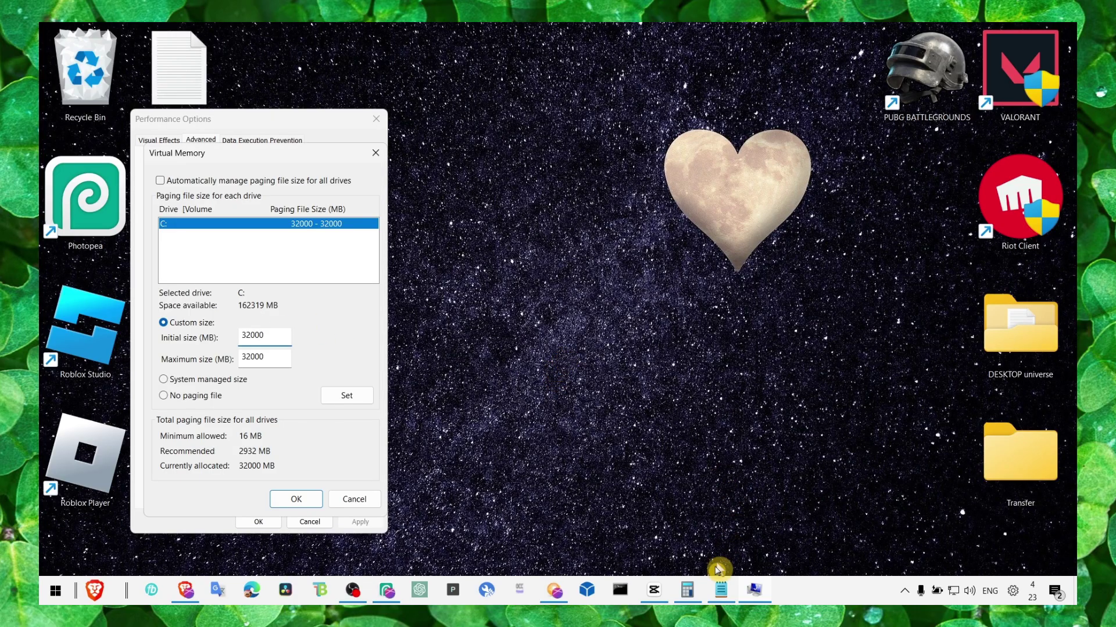
Step: Give drive C: a custom 32000 MB initial and maximum paging file and confirm
click(687, 590)
drag(185, 65, 715, 123)
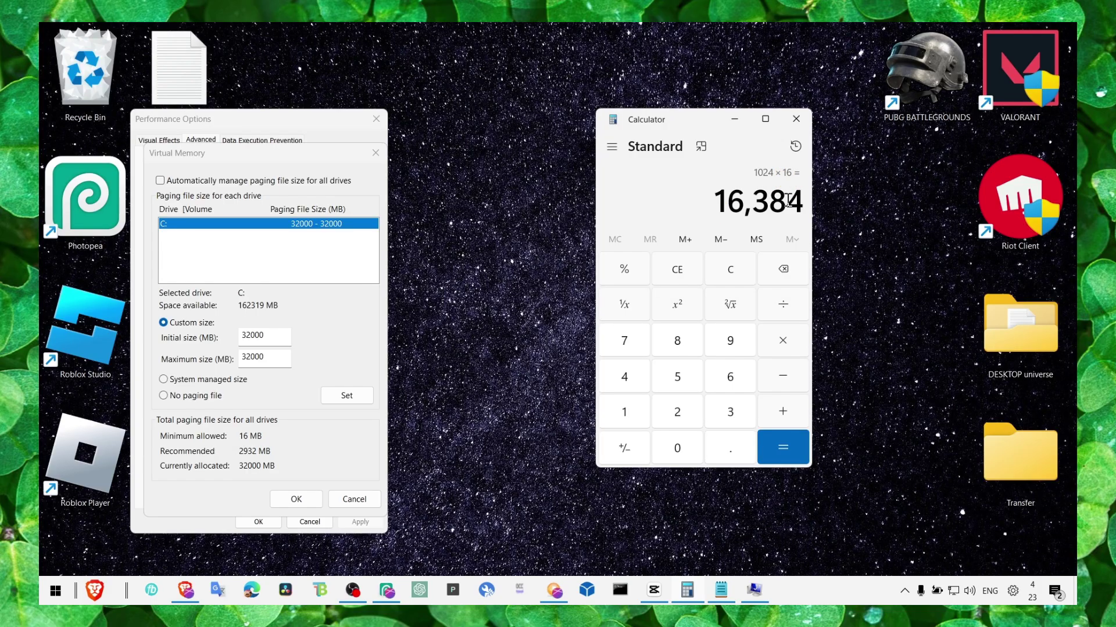
click(276, 332)
double_click(275, 355)
click(343, 396)
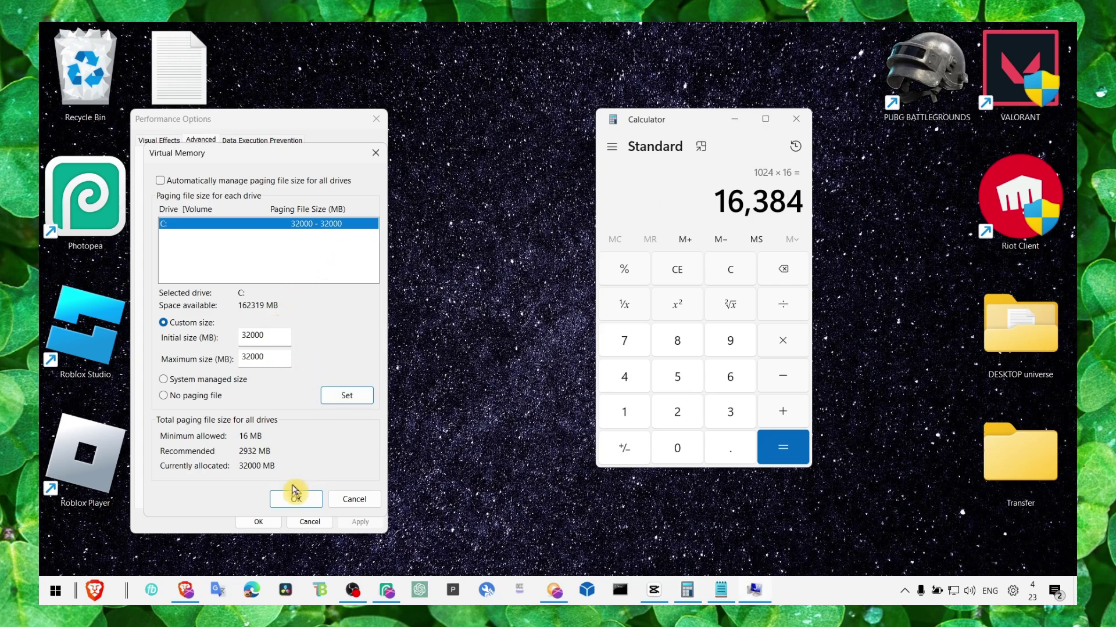
click(296, 500)
click(258, 522)
Step: Relaunch Calculator, enter 1024, and minimize it
click(796, 118)
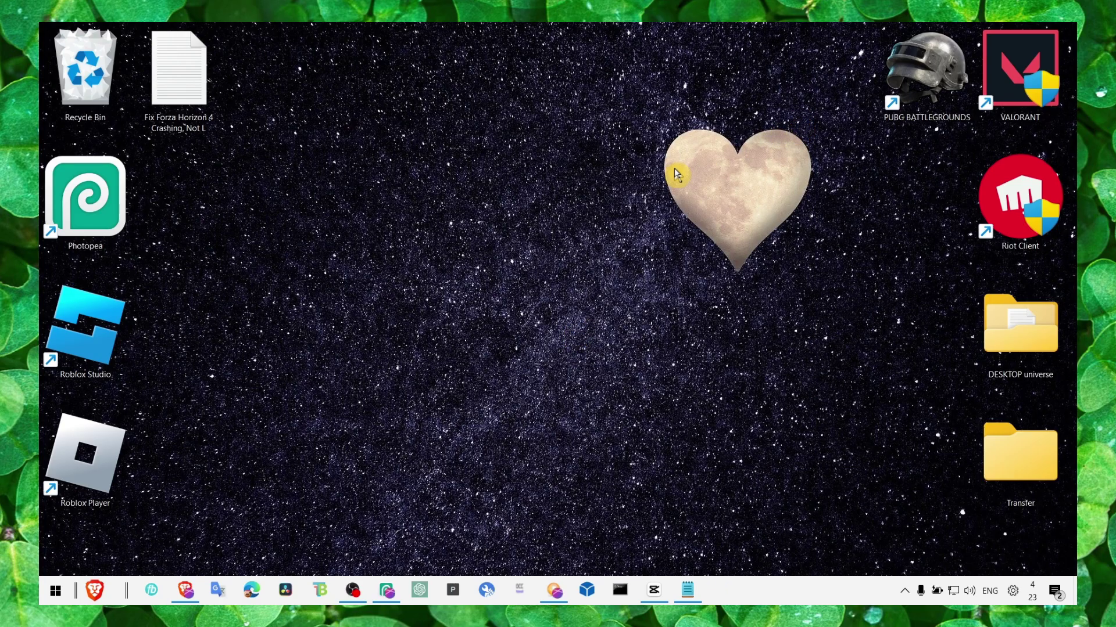
key(super)
text(cal)
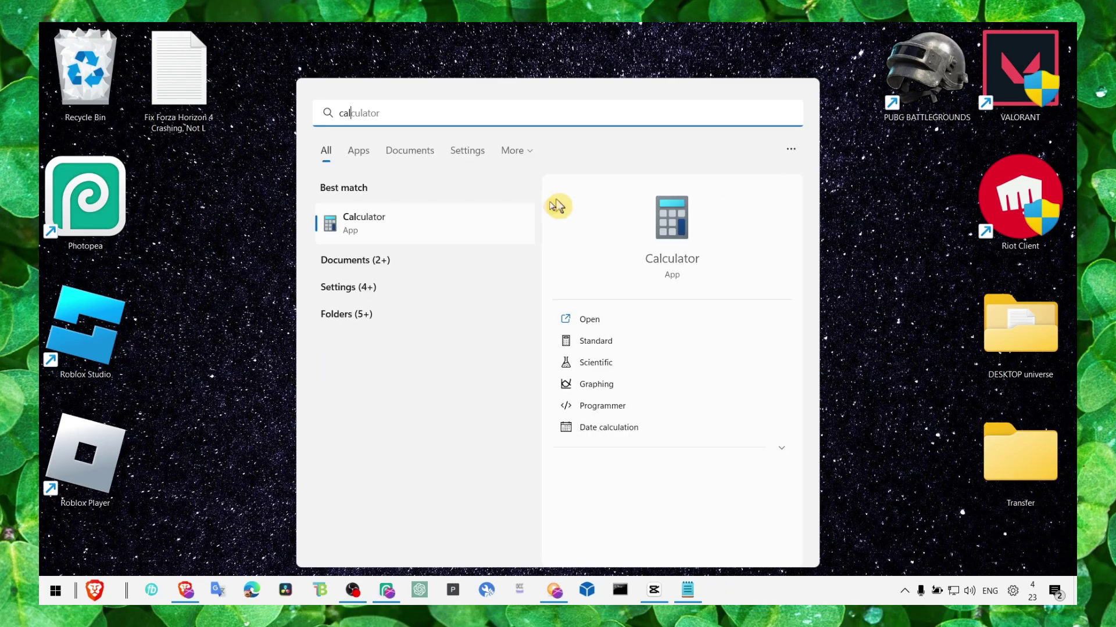
click(534, 216)
text(1)
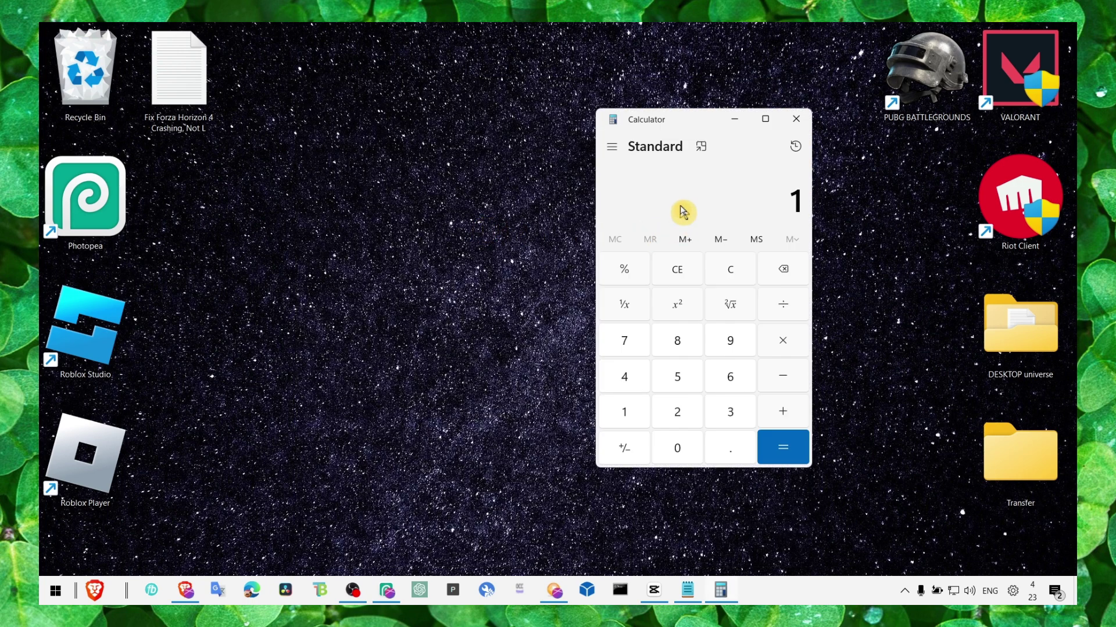
text(024)
click(735, 118)
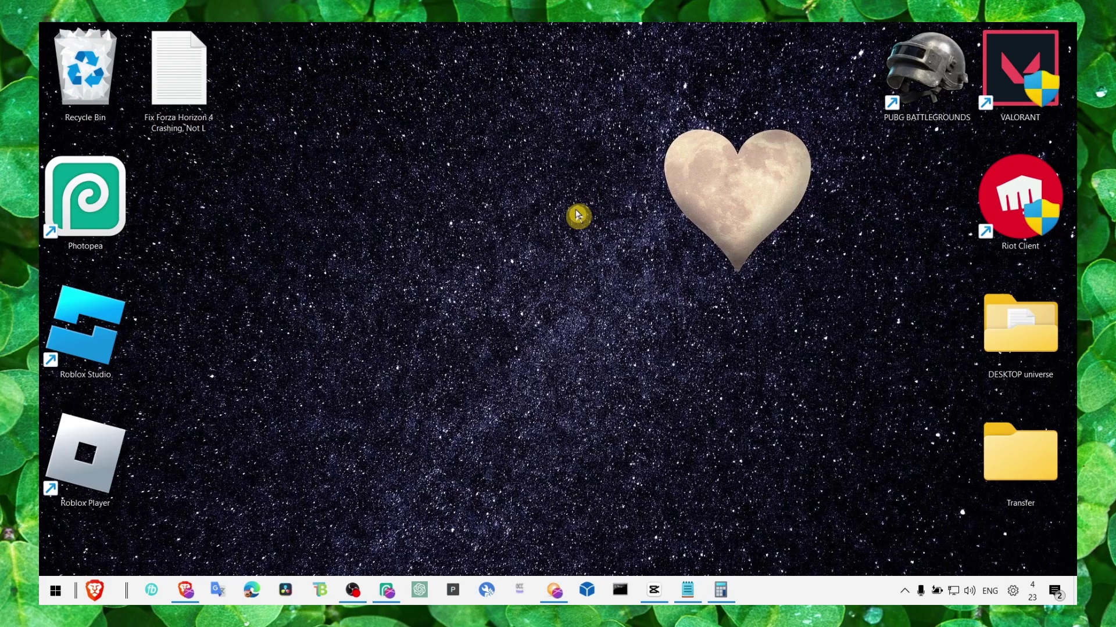
Step: Go to Windows Update's Optional updates page through Advanced options
key(super)
text(windows update)
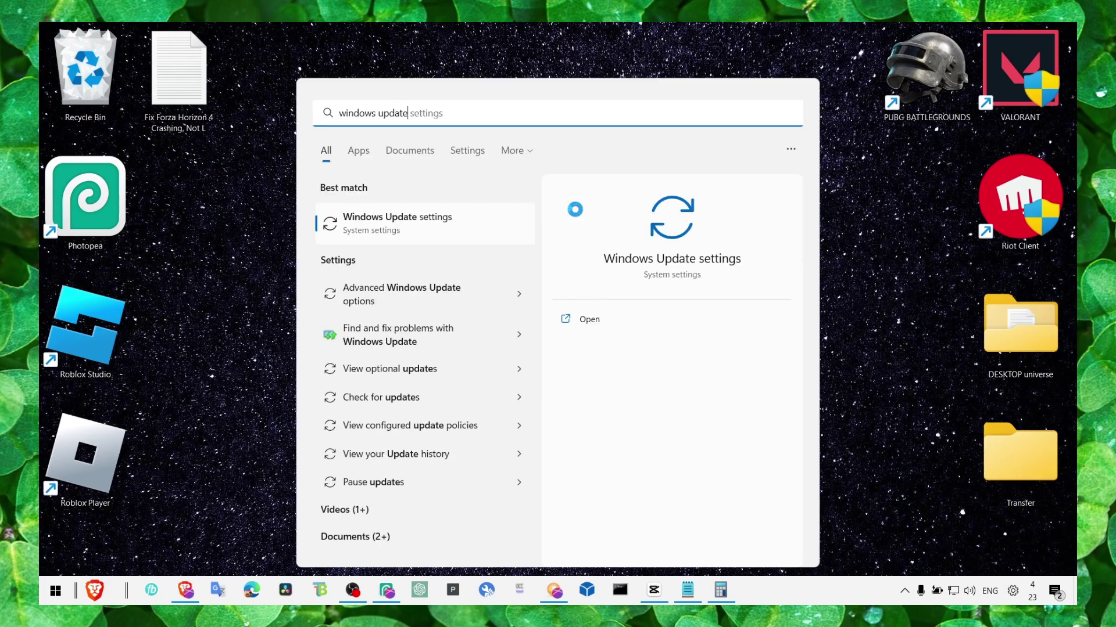
key(Return)
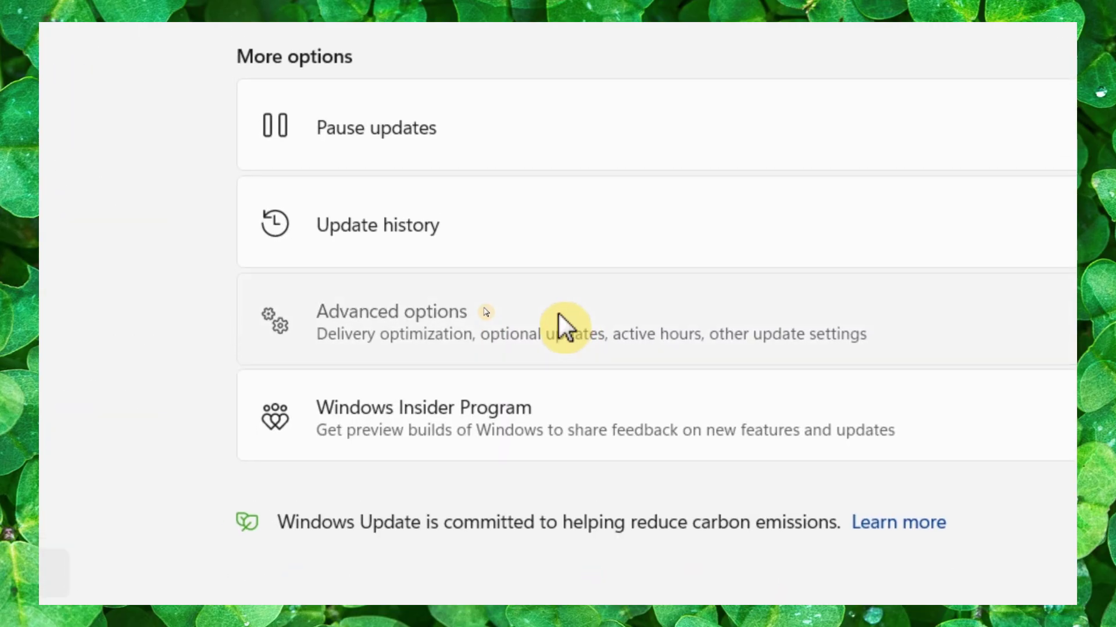
click(557, 313)
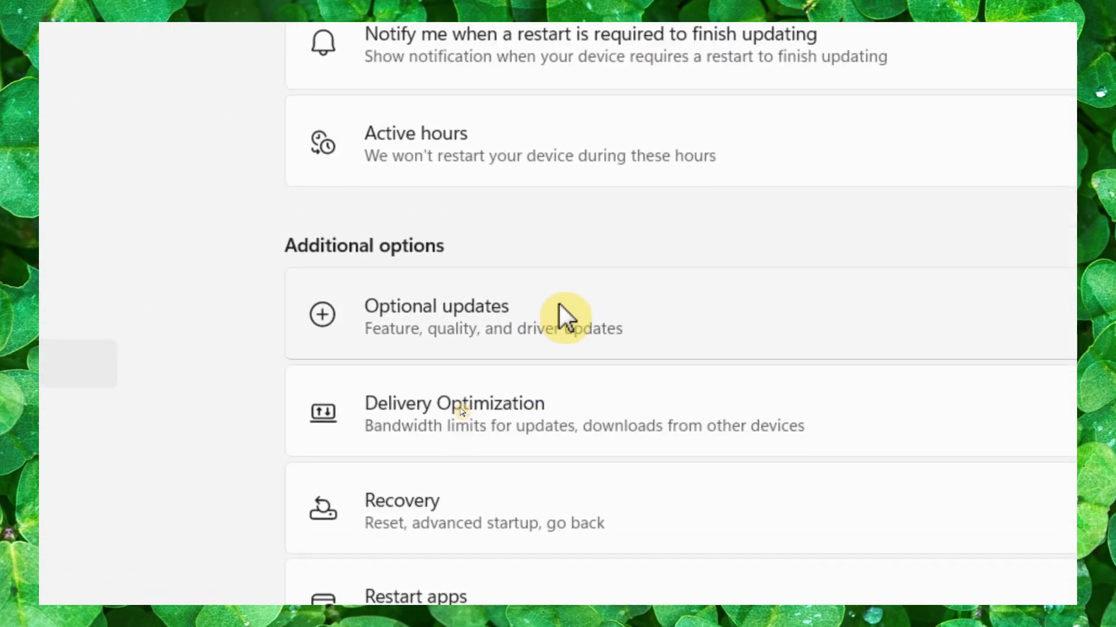
click(558, 314)
Step: Tick the Lenovo - System - 2.0.5.13 driver update, then close Settings
click(540, 125)
click(412, 168)
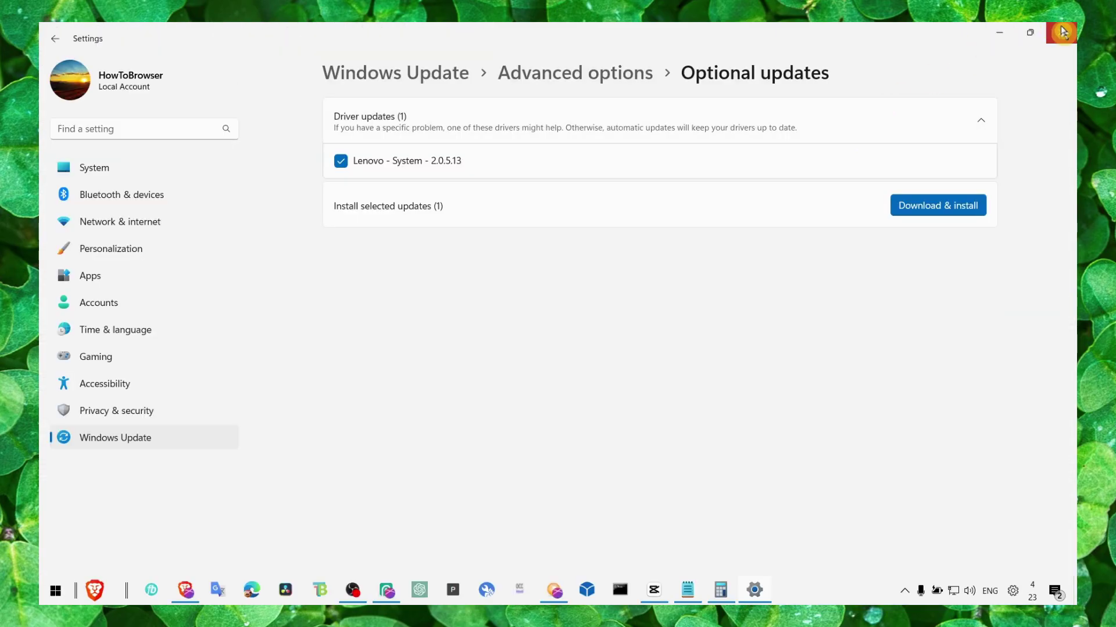
click(1061, 31)
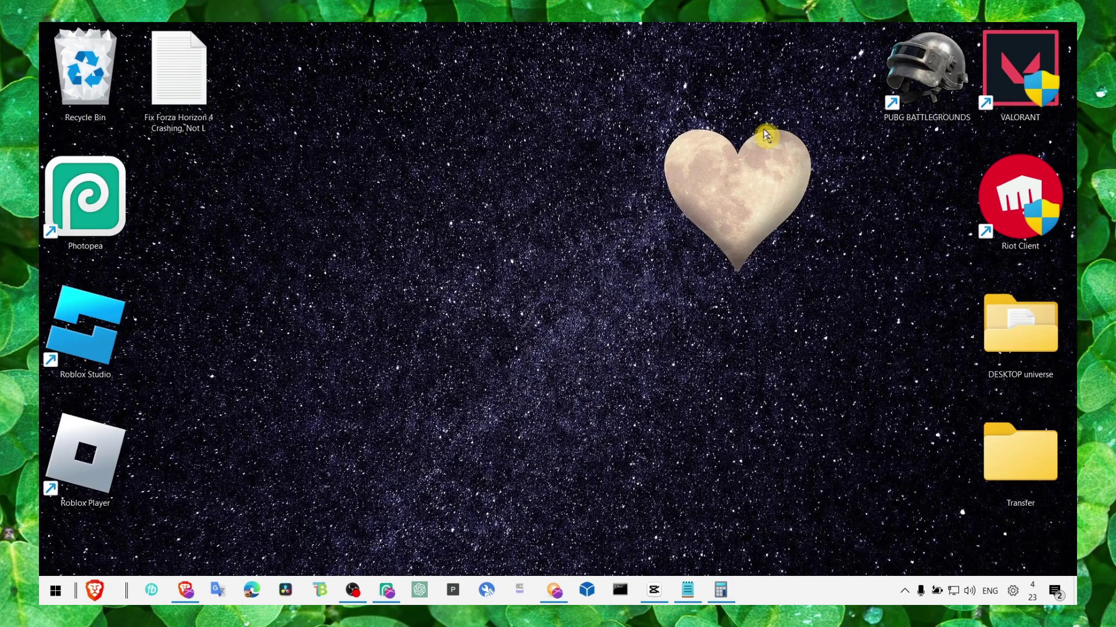
Step: Bring Brave back and look through its DirectX, Intel and GeForce driver tabs
key(alt+Tab)
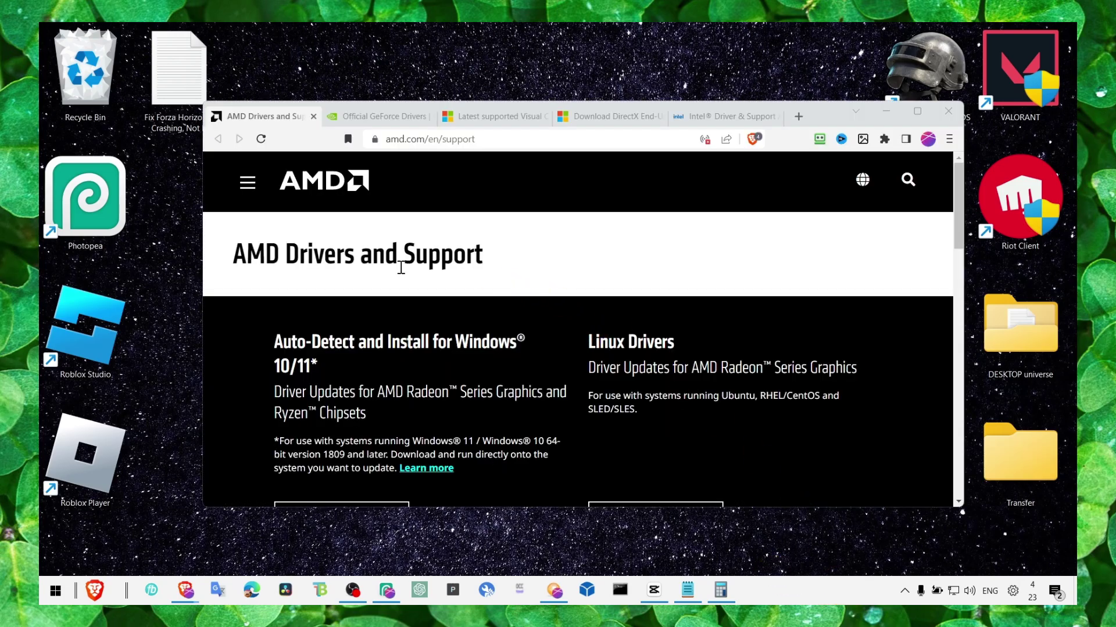
click(581, 119)
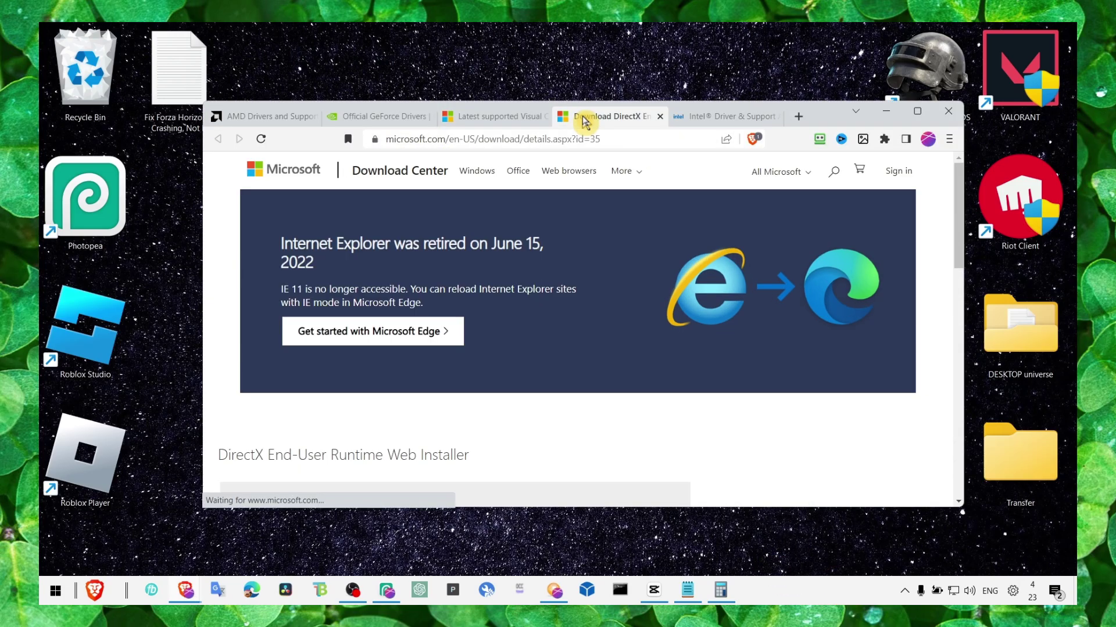
click(662, 120)
click(423, 120)
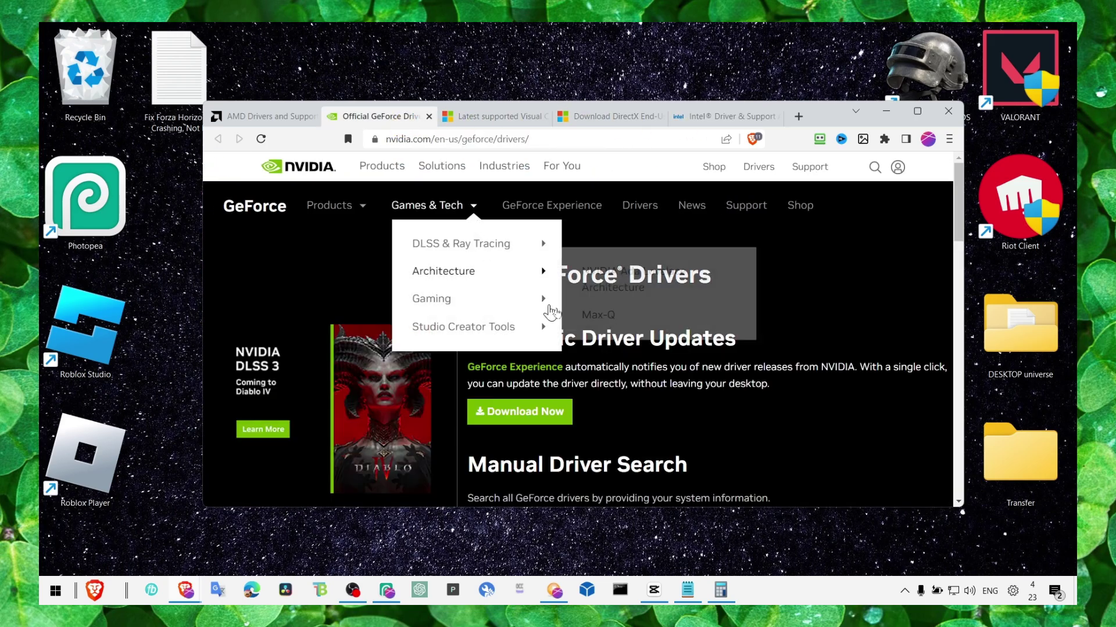
Step: Search 'ge' and launch GeForce Experience
key(super+s)
text(geo)
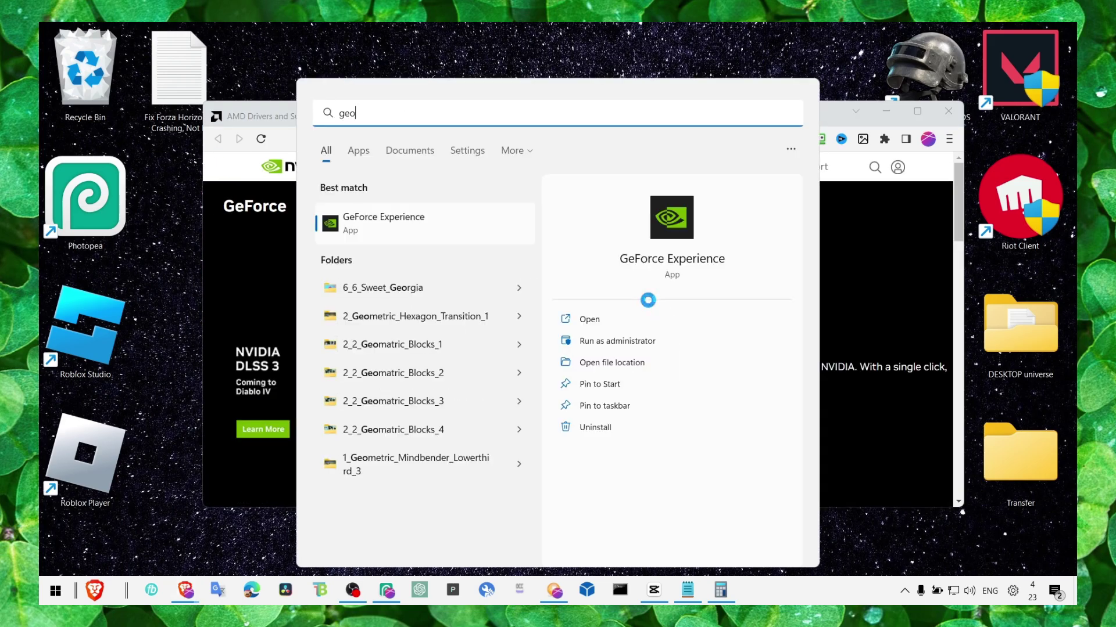
key(Escape)
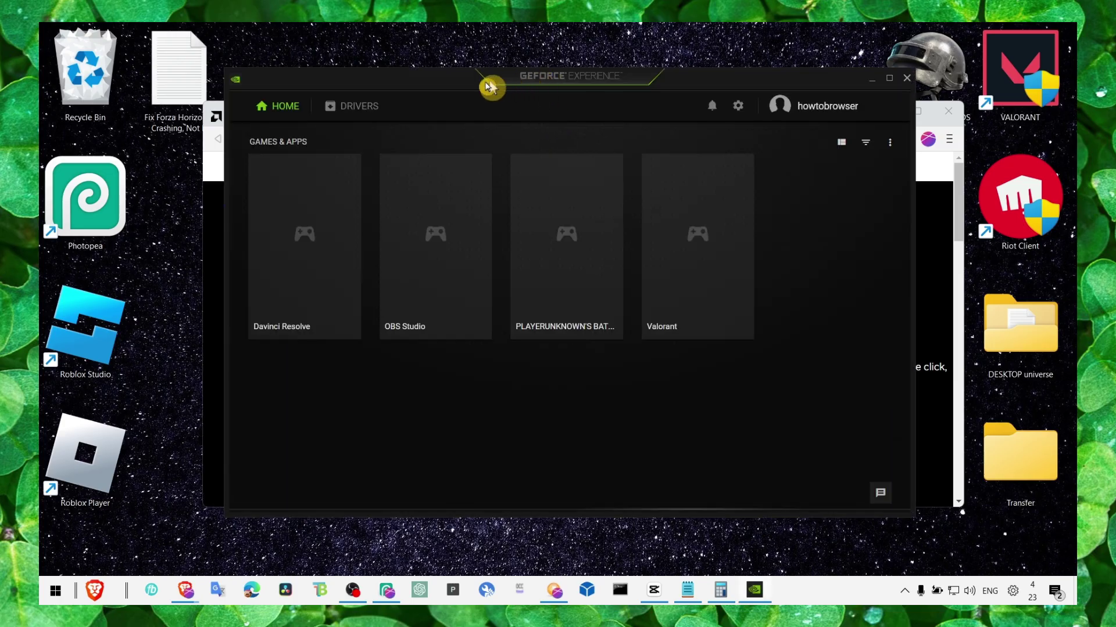
Step: Check for driver updates on the Drivers tab, confirming Game Ready Driver 531.41 is current
click(352, 106)
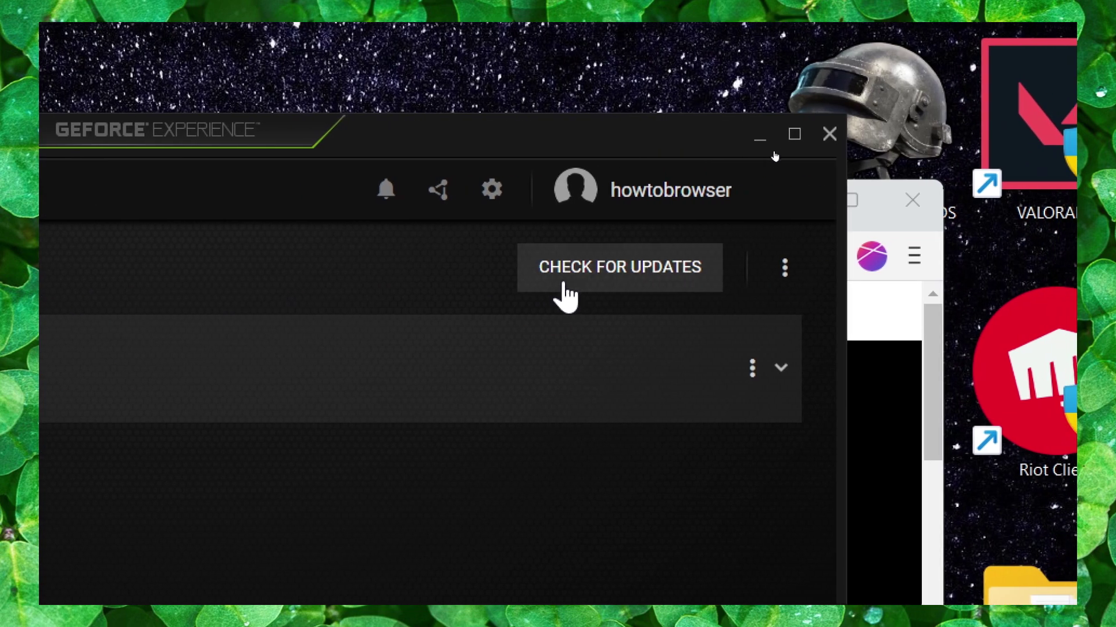
click(563, 291)
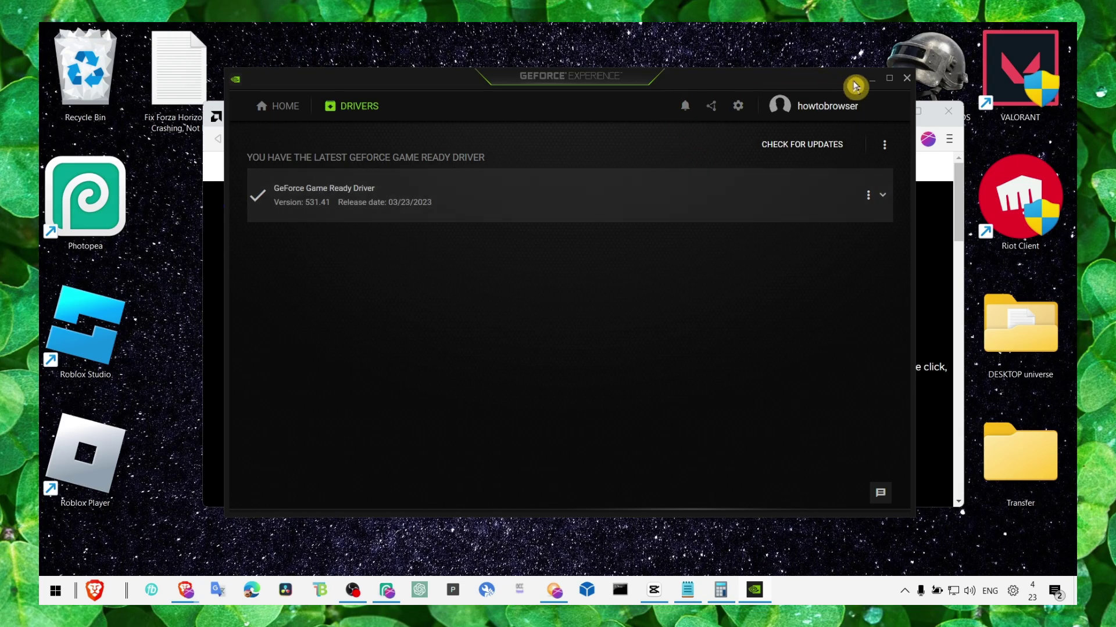
Step: Minimize GeForce Experience, browse AMD's driver options, then view the Visual C++ Redistributable downloads page
click(871, 79)
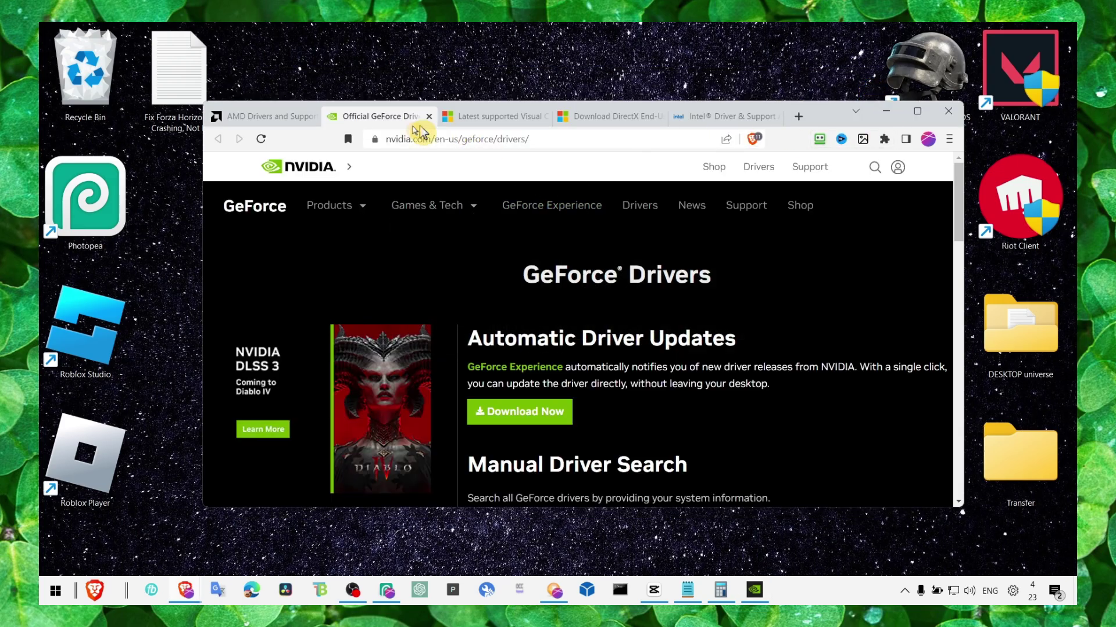
click(266, 119)
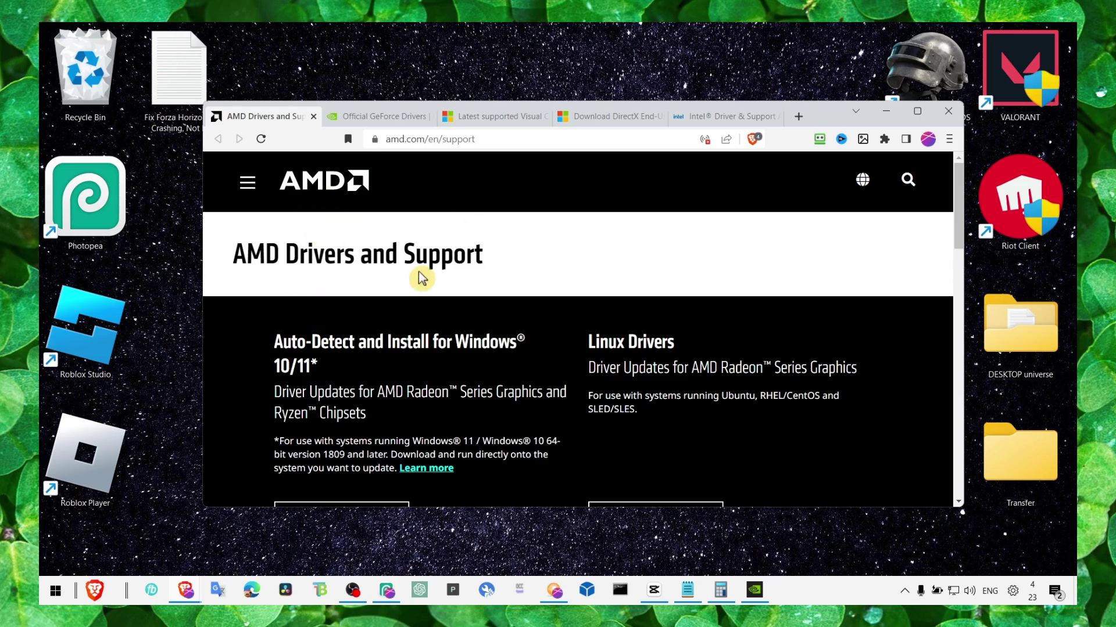
scroll(361, 294, down, 1)
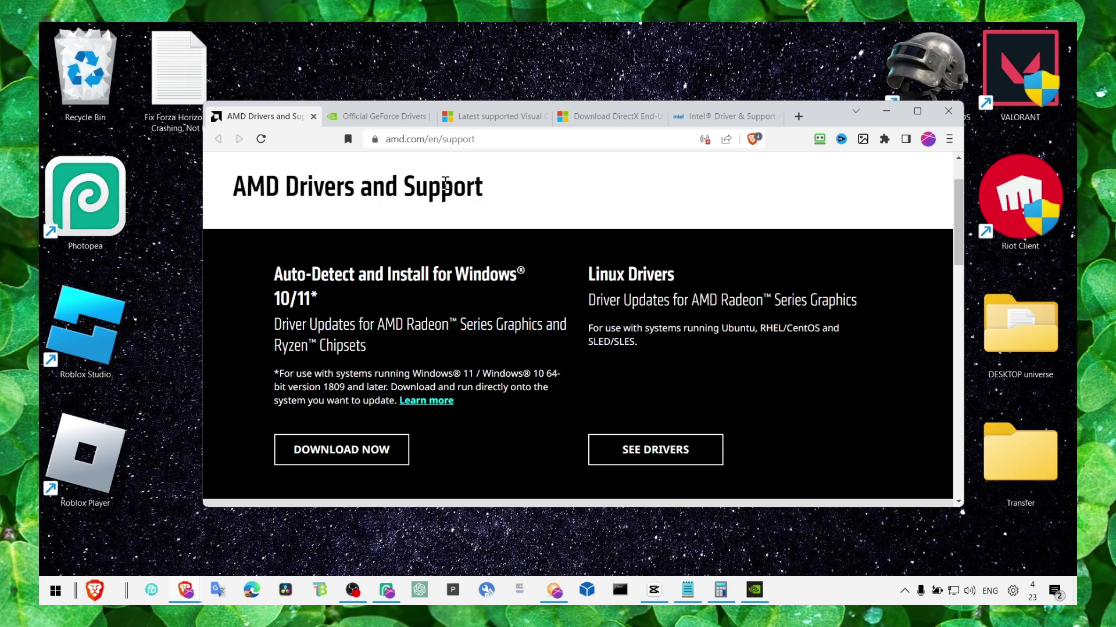
click(497, 116)
drag(410, 248, 668, 256)
Step: Download the x64 Visual C++ Redistributable installer and save it to Downloads
click(620, 253)
triple_click(499, 251)
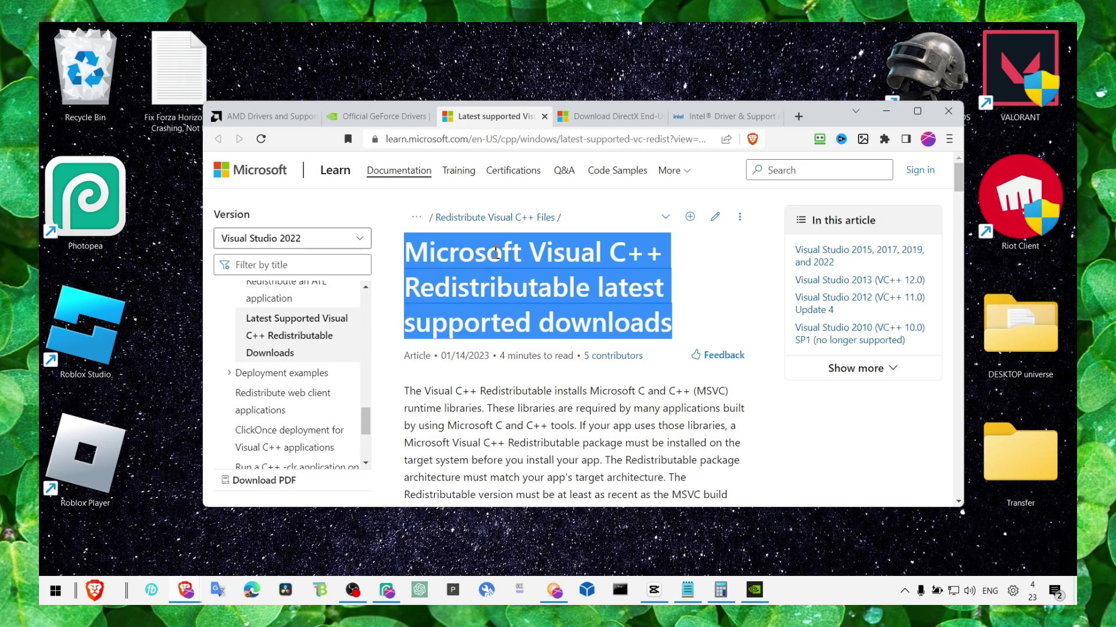
click(495, 251)
scroll(497, 255, down, 8)
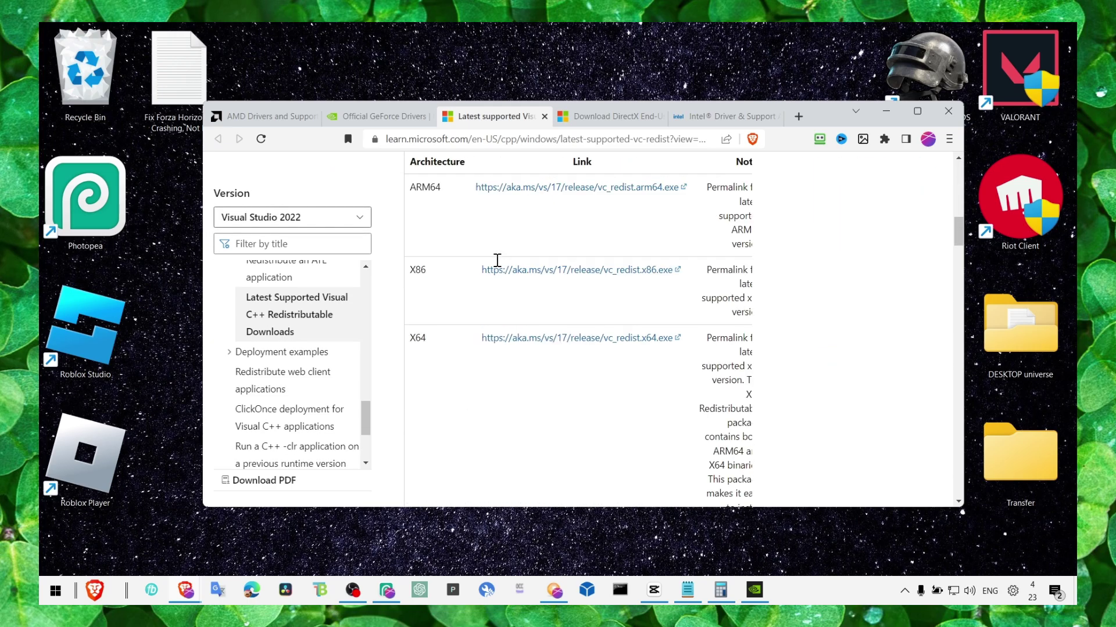
click(540, 338)
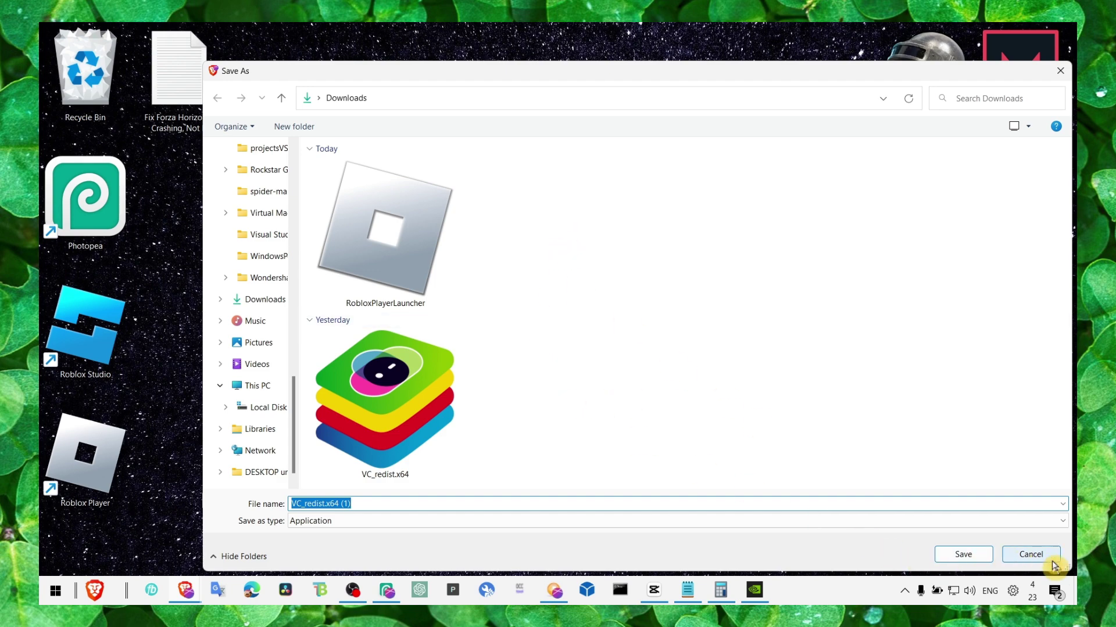
drag(1054, 567, 613, 353)
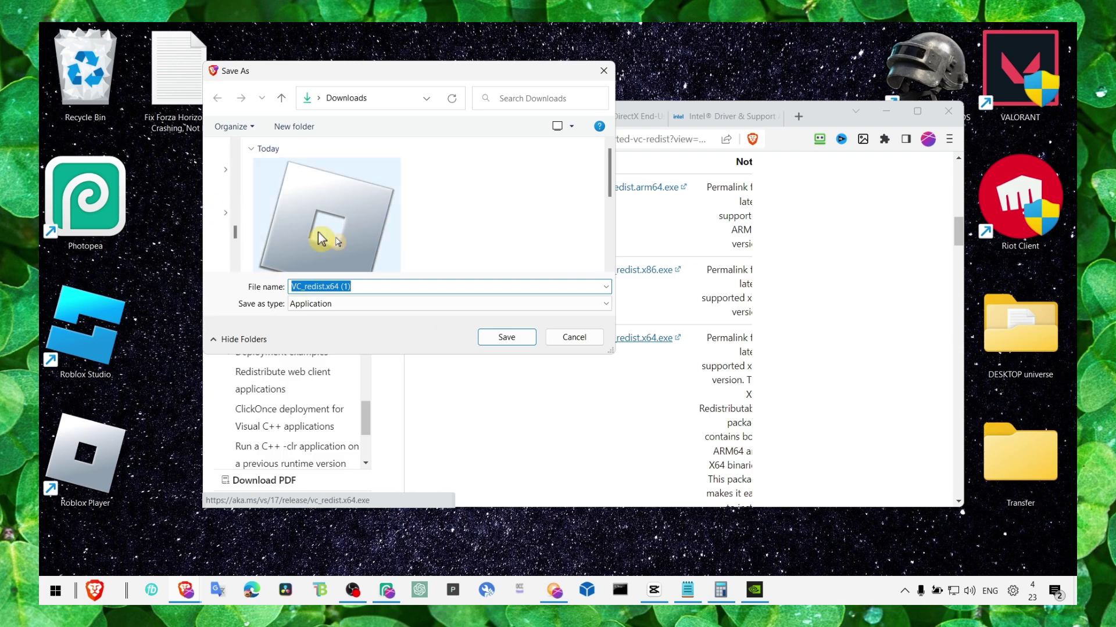
click(505, 339)
Step: Run the Visual C++ installer, cancel its setup, and switch to the DirectX download tab
click(269, 488)
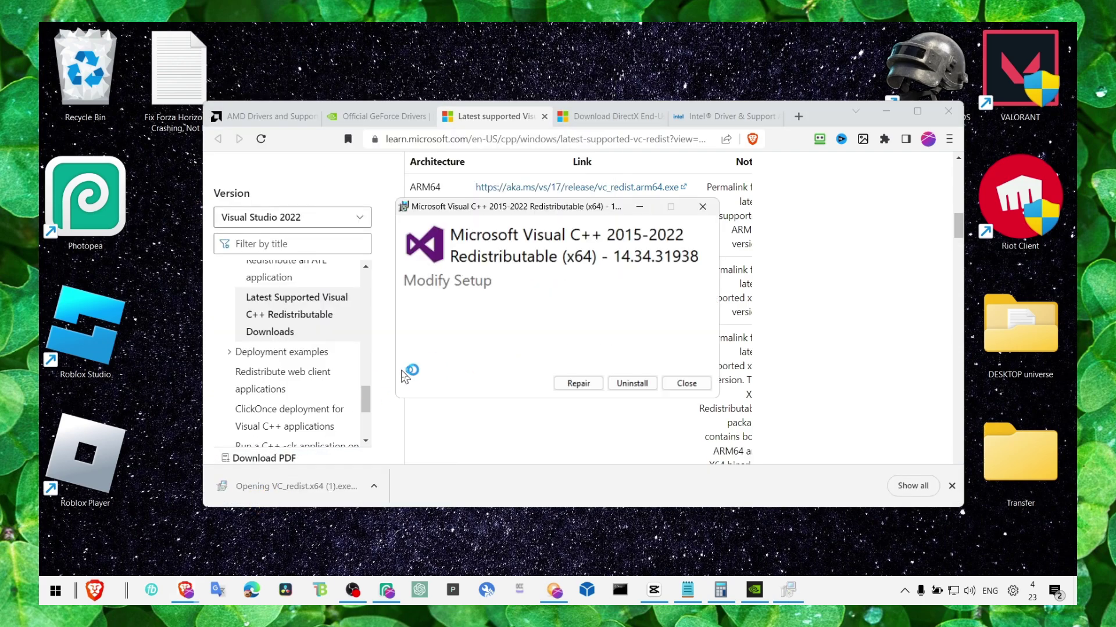
click(679, 383)
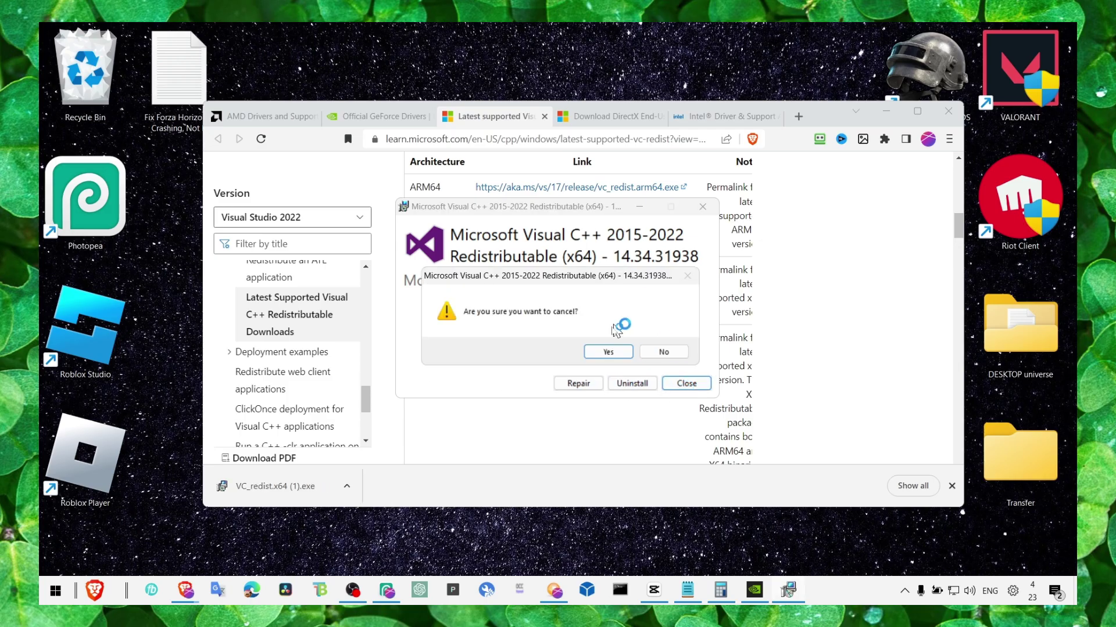
click(607, 351)
click(598, 116)
Step: Scroll to the DirectX End-User Runtime download, review Intel's Driver & Support Assistant page, then minimize Brave
scroll(322, 268, down, 3)
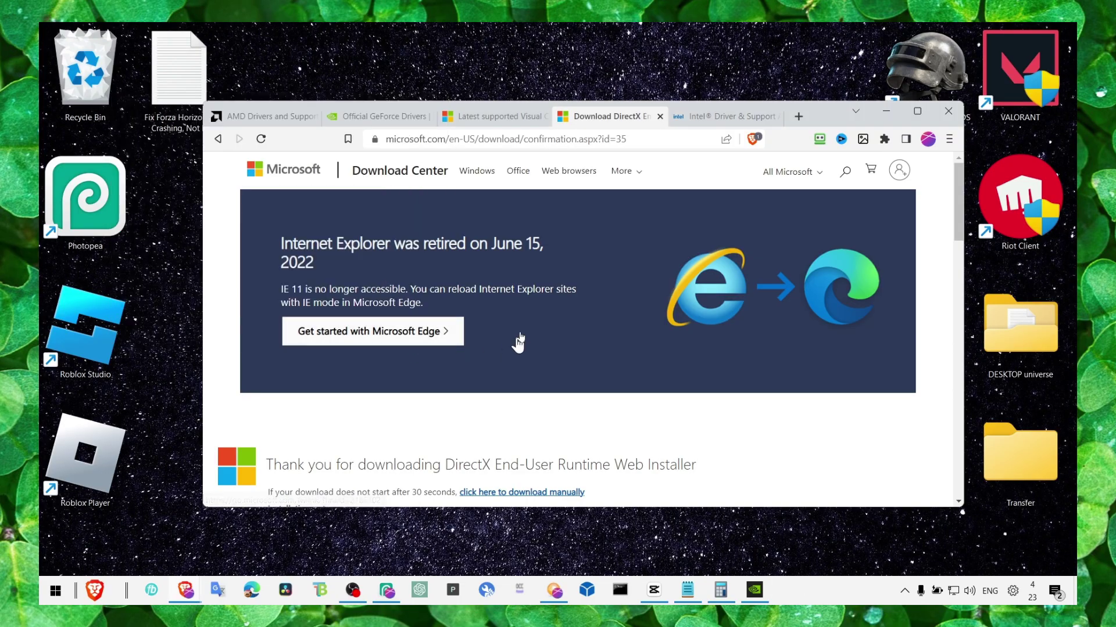
scroll(555, 261, down, 2)
click(697, 118)
scroll(486, 294, down, 4)
scroll(406, 237, up, 2)
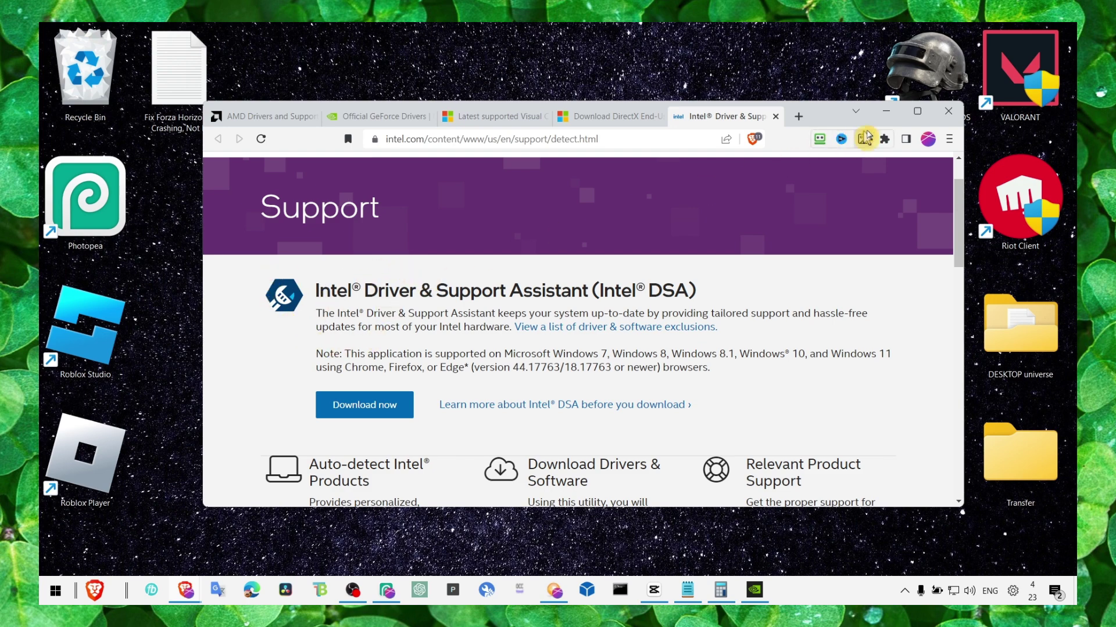
click(886, 111)
Step: Open Device Manager and expand Display adapters
key(super+s)
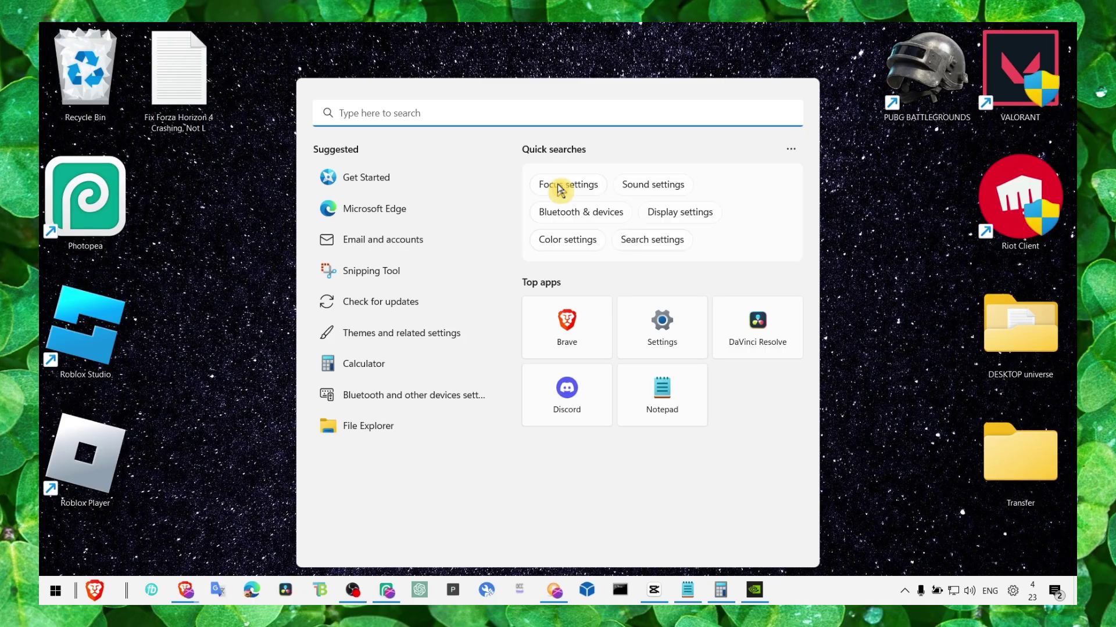
text(devi)
click(466, 225)
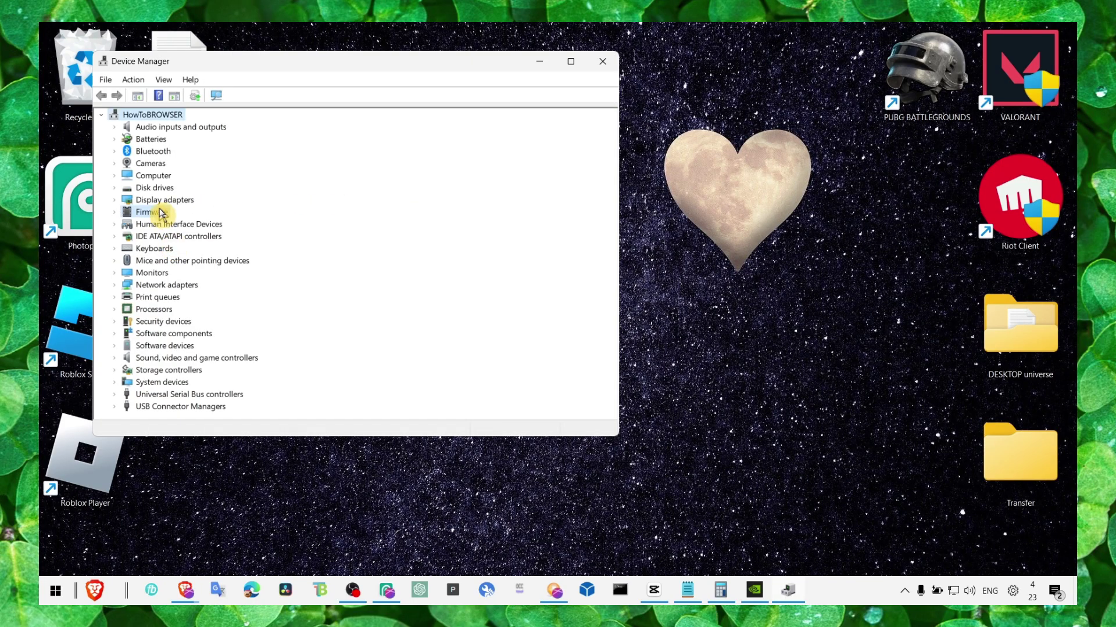
double_click(146, 200)
Step: Search automatically and on Windows Update for a newer RTX 3050 driver, then close both windows
right_click(140, 213)
click(178, 220)
click(329, 241)
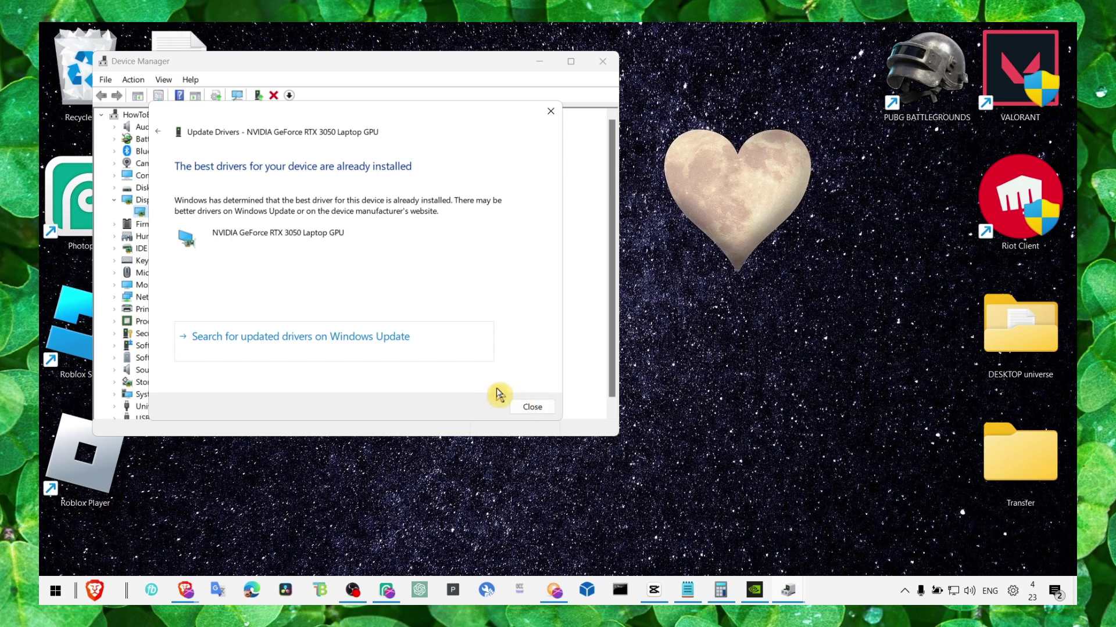
click(418, 355)
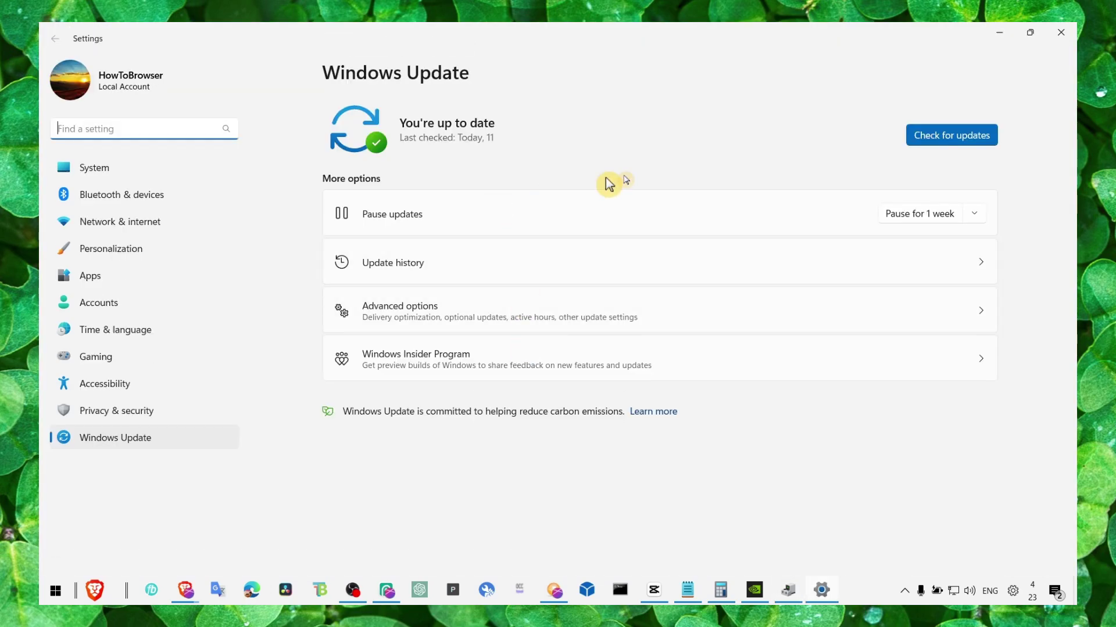
click(1060, 32)
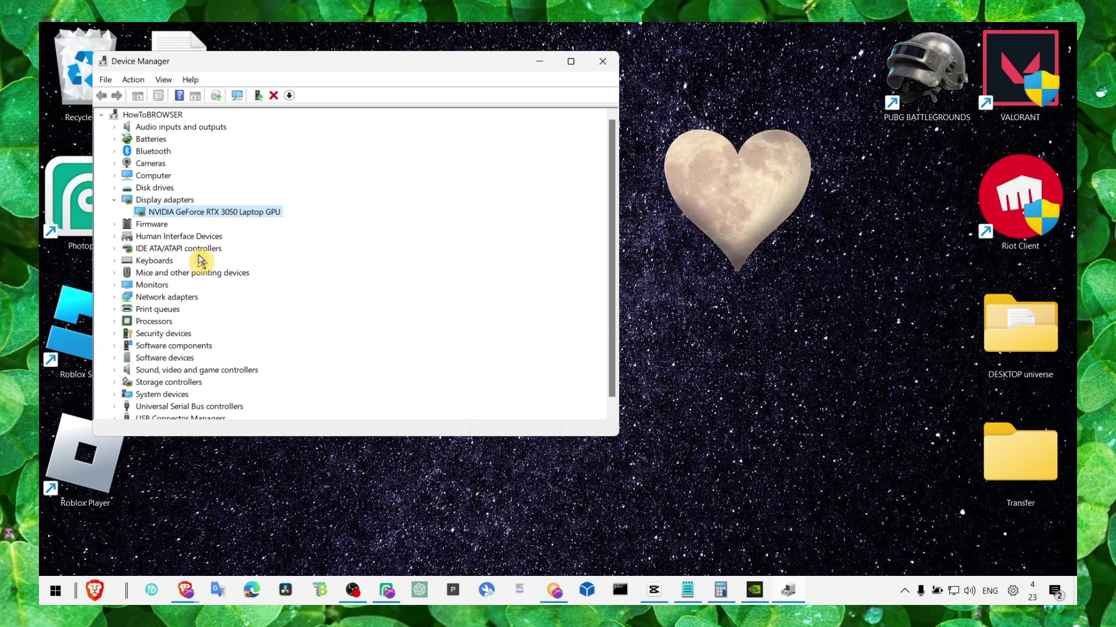
click(604, 62)
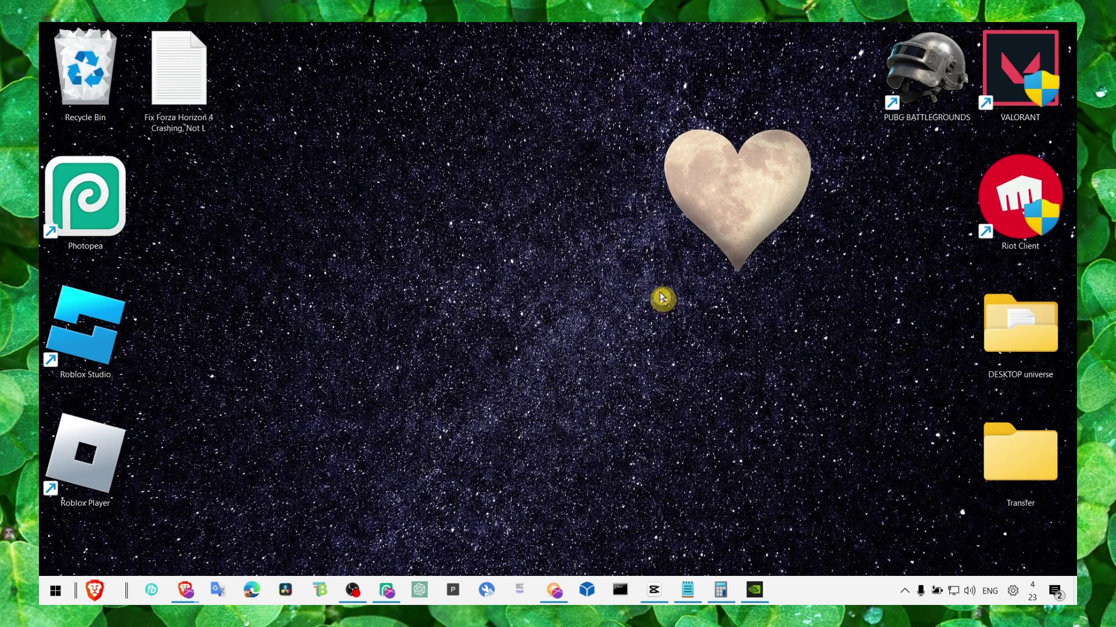
Step: Open the Graphics settings page by searching 'graphics'
key(super+s)
text(graphics)
key(Return)
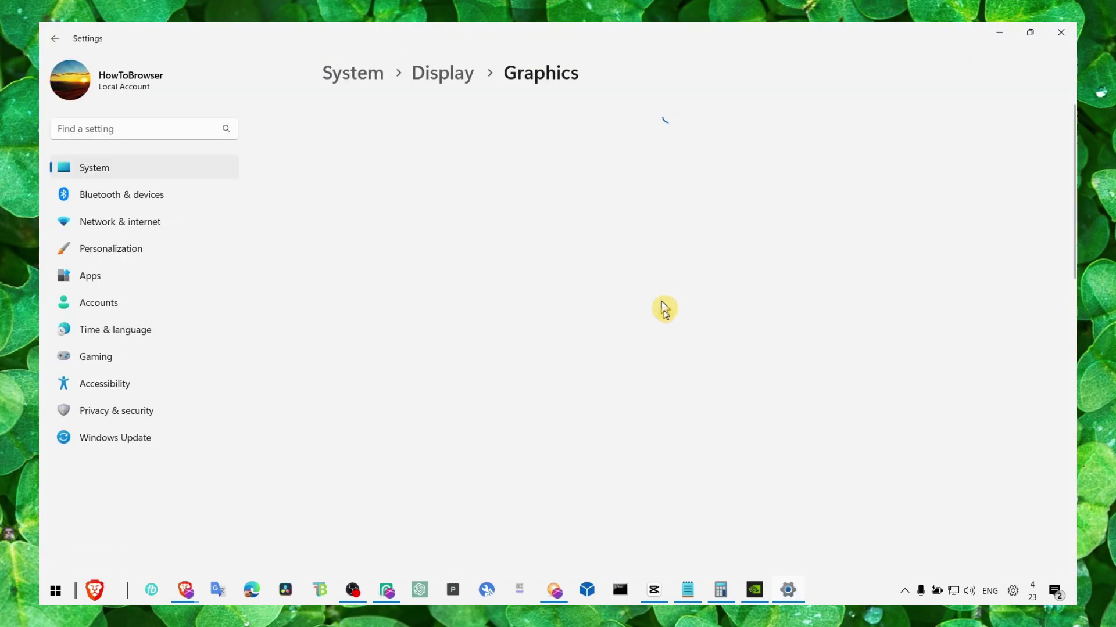
click(688, 590)
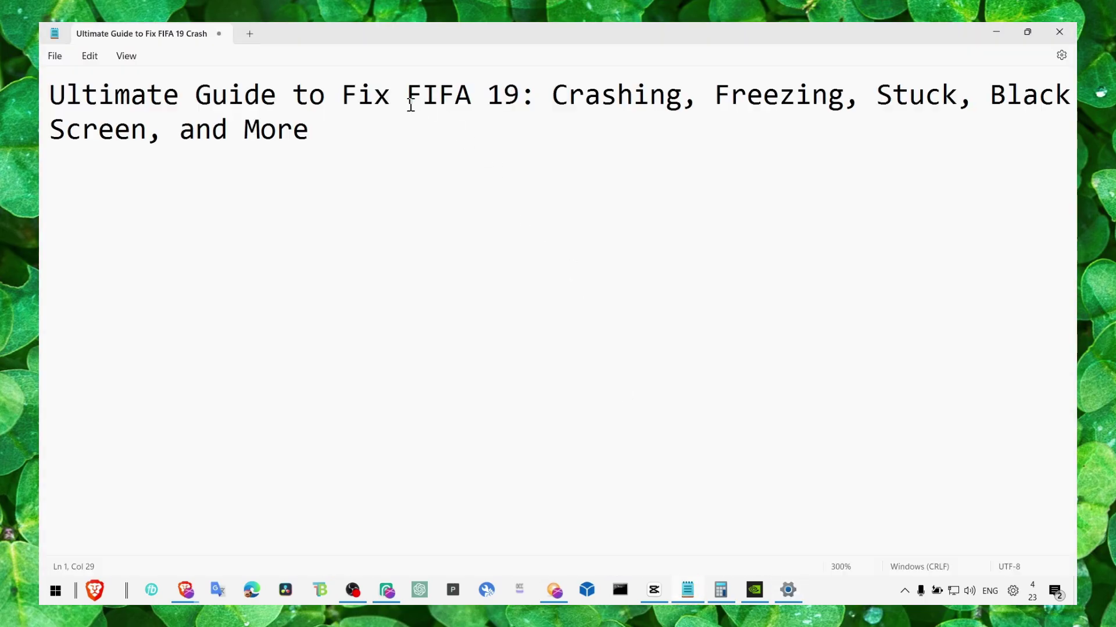
click(994, 33)
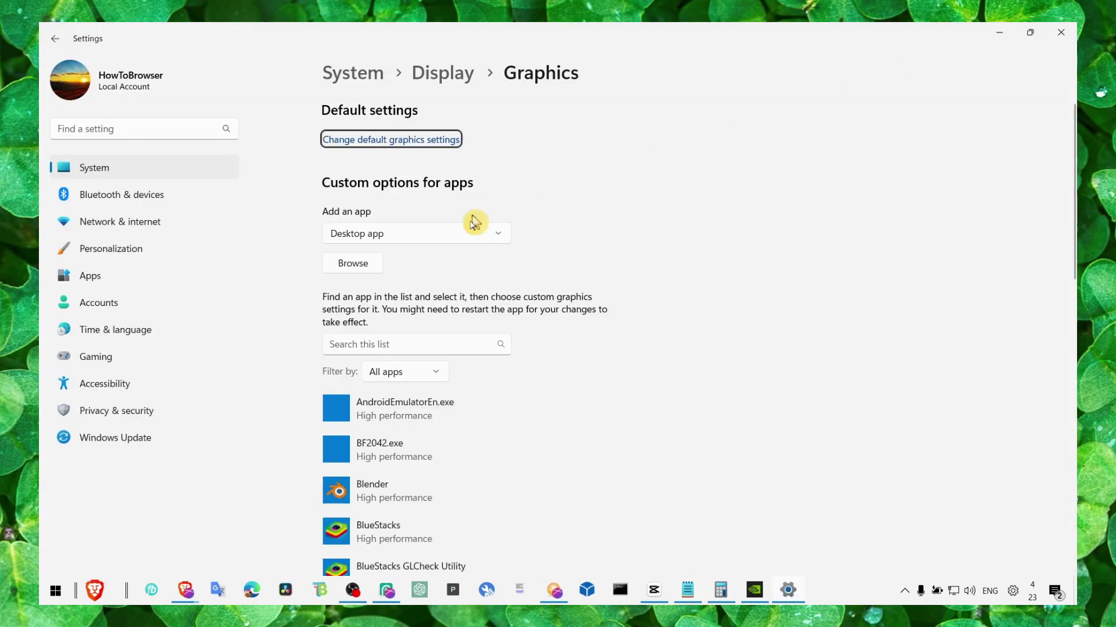
Step: Save BlueStacks' graphics preference as High performance on the NVIDIA GeForce RTX 3050
scroll(413, 321, down, 3)
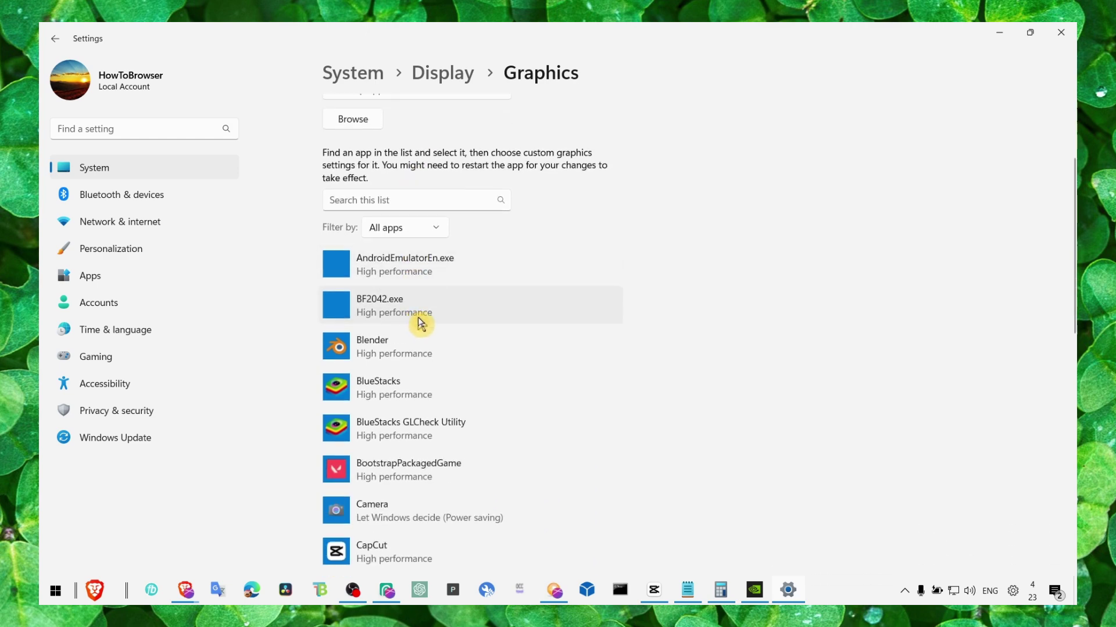
scroll(419, 319, down, 2)
click(436, 328)
click(525, 371)
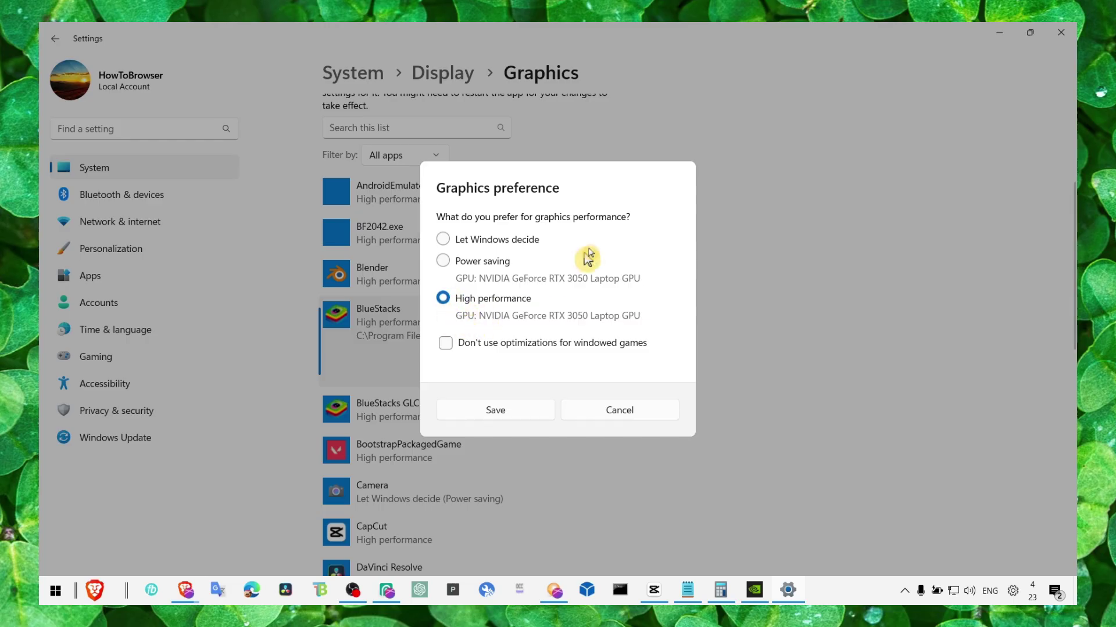
click(619, 410)
scroll(420, 324, down, 4)
click(419, 317)
scroll(465, 273, up, 2)
click(474, 255)
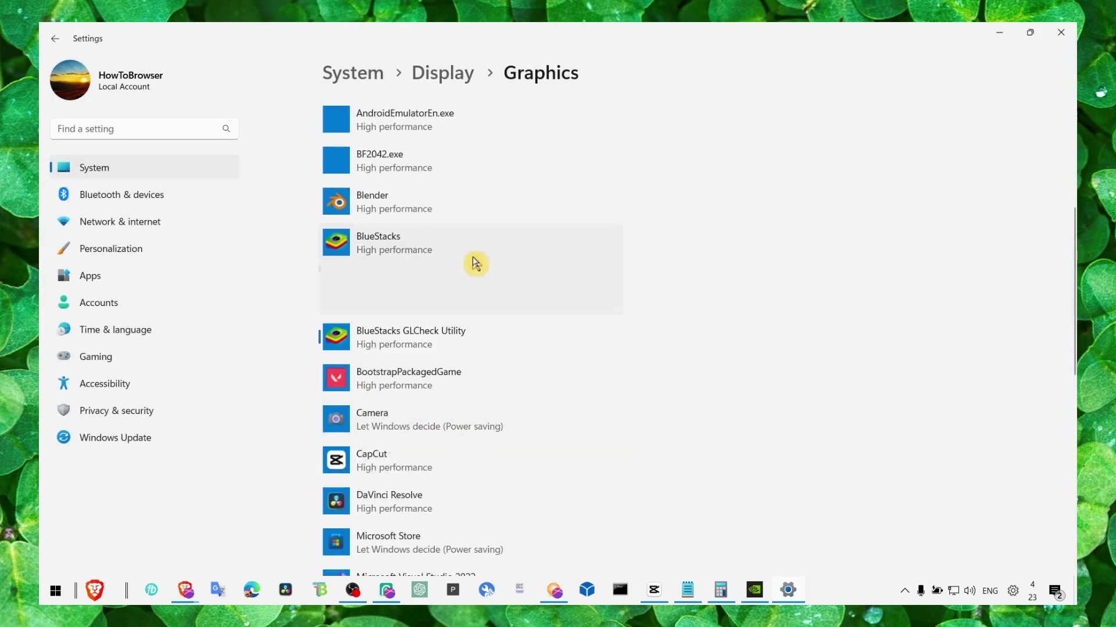
click(523, 297)
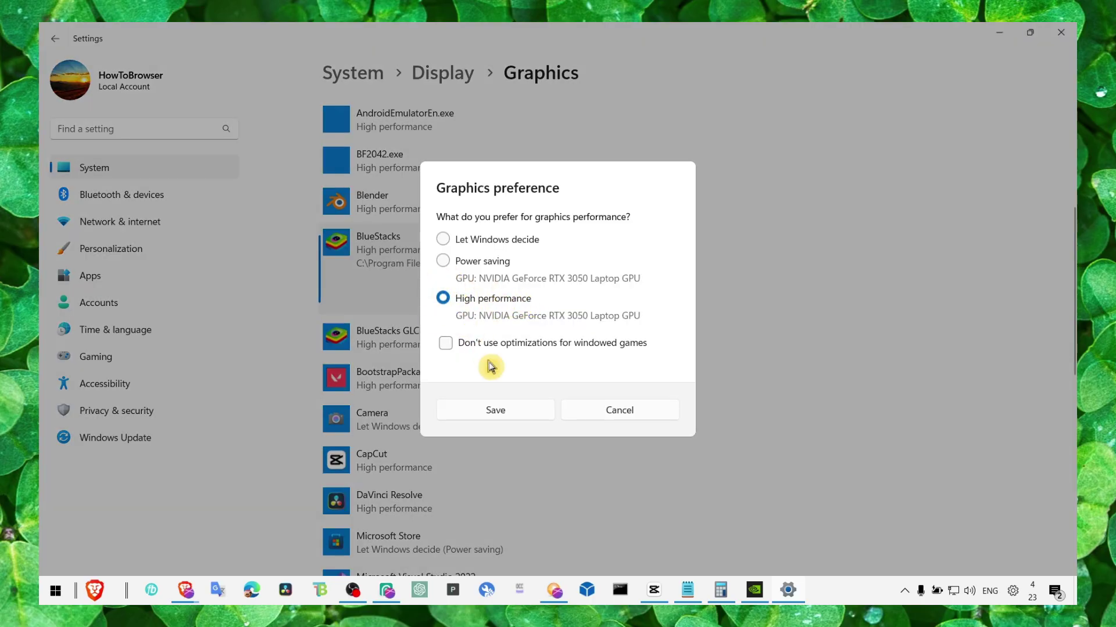
click(510, 413)
Step: Recheck BlueStacks' High performance preference without adding any other program
scroll(400, 283, up, 5)
scroll(357, 395, down, 2)
scroll(366, 307, up, 2)
click(356, 264)
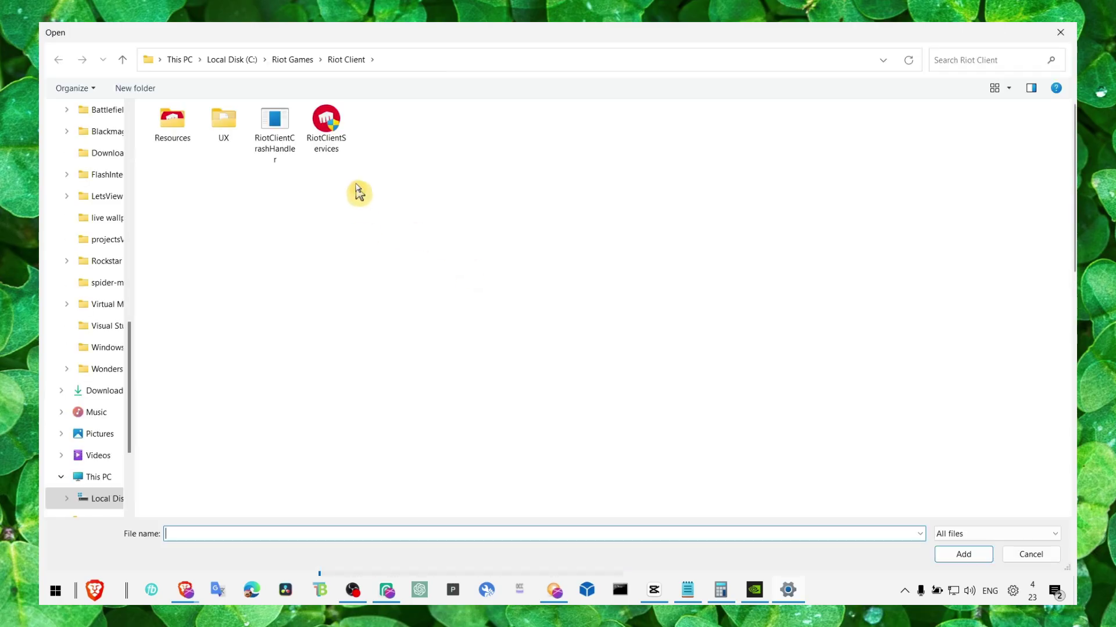
click(1056, 33)
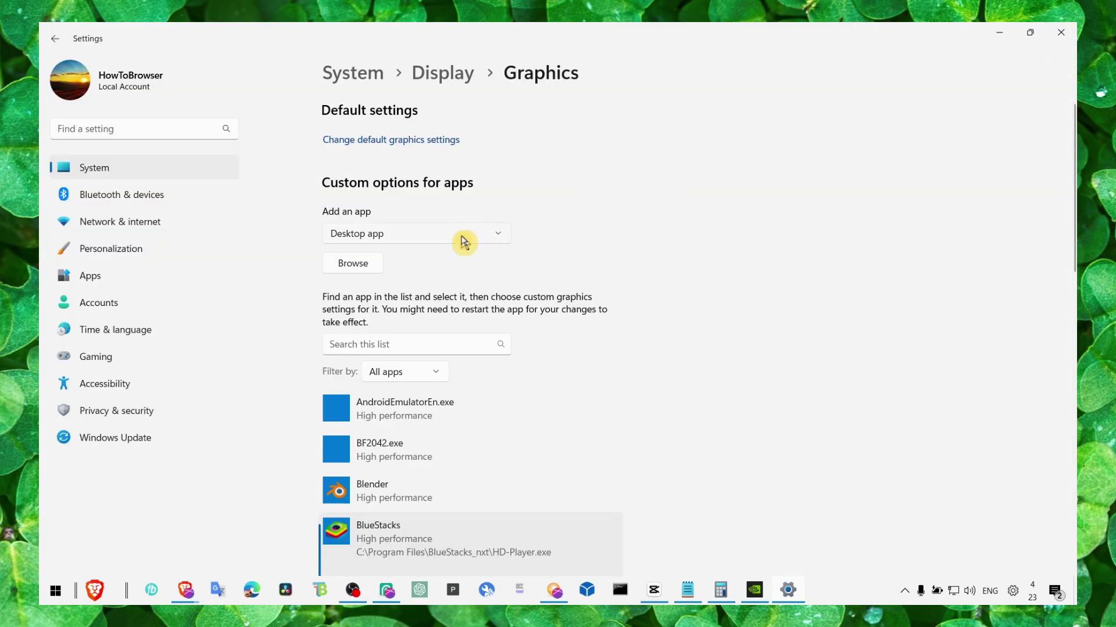
scroll(395, 302, down, 4)
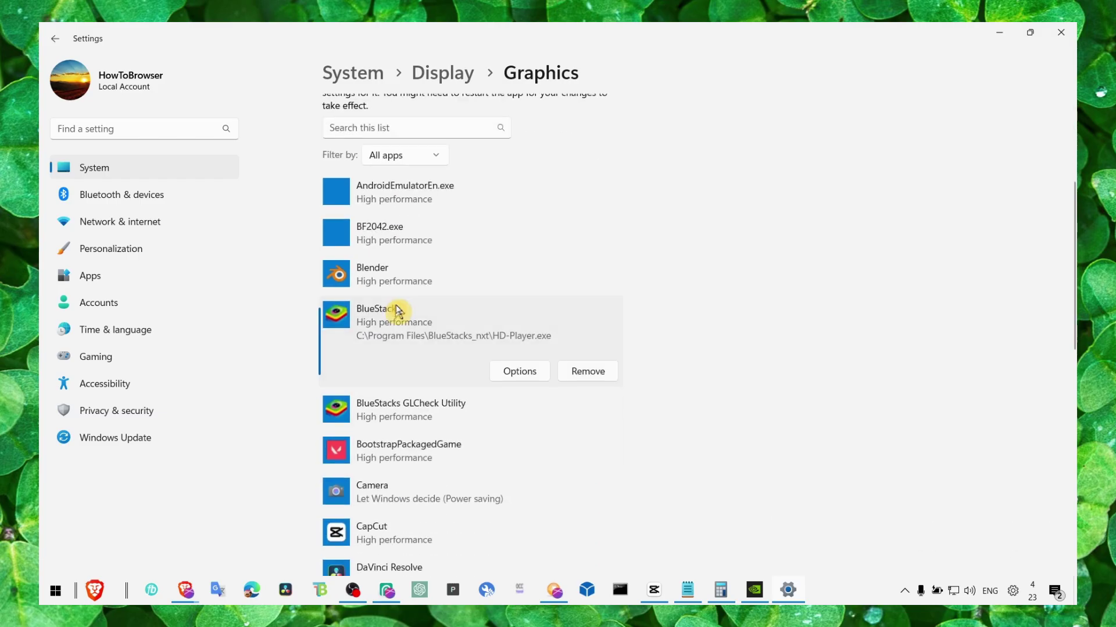
click(498, 377)
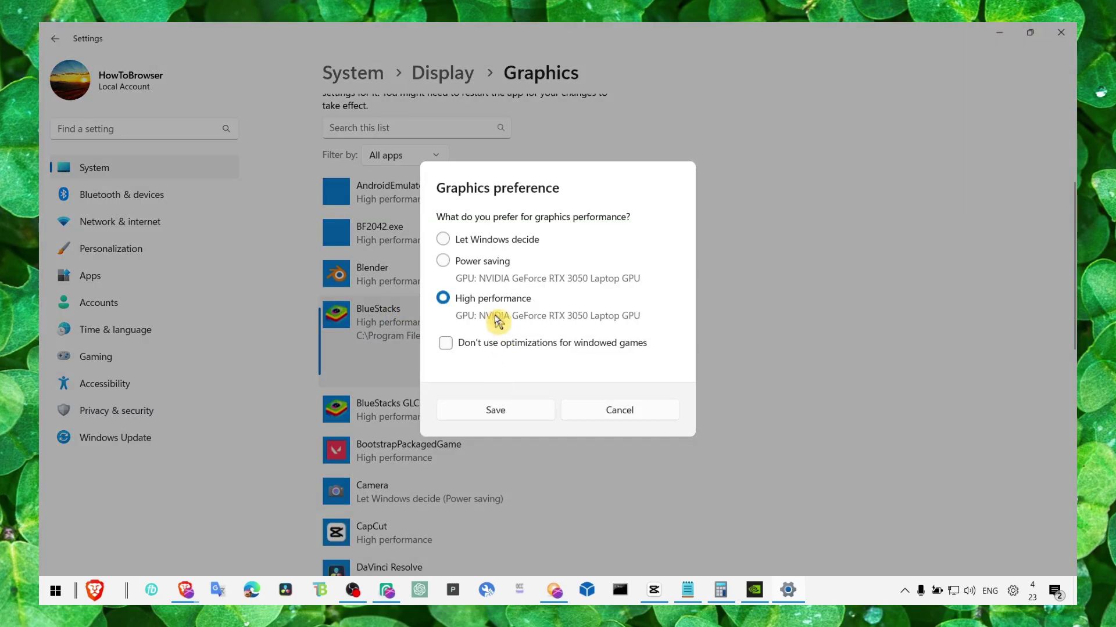
click(537, 413)
click(1061, 33)
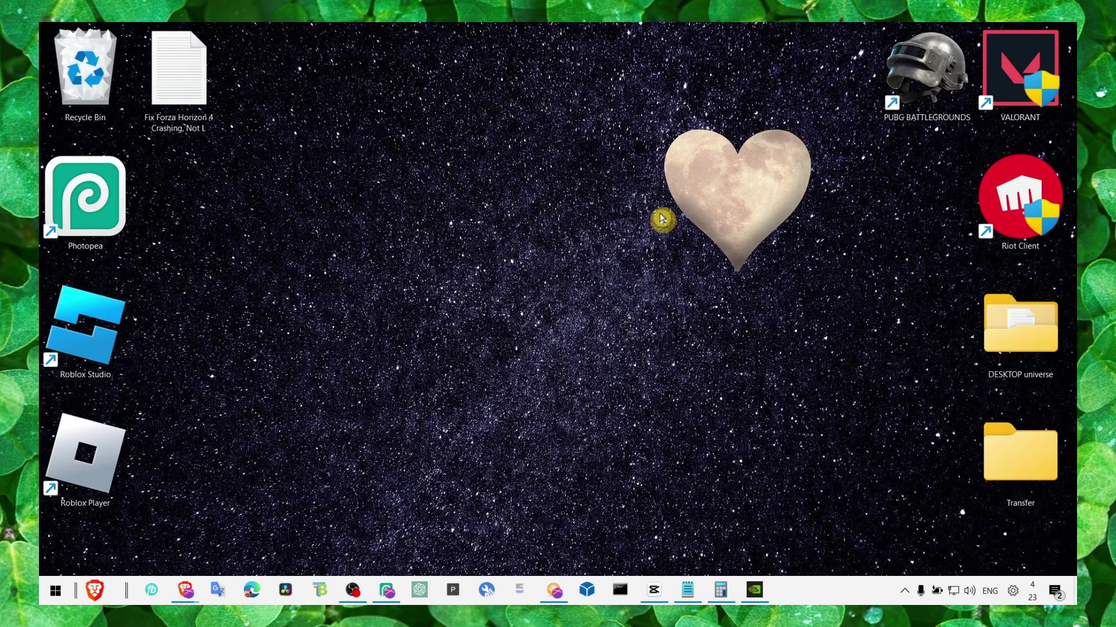
key(super)
text(powe)
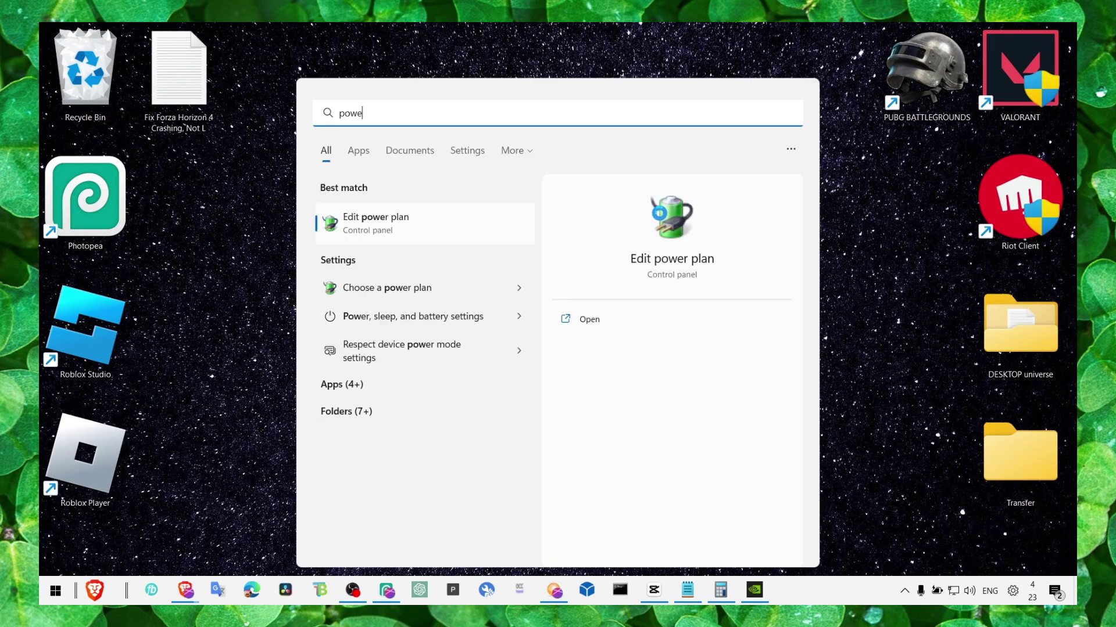
text(r)
key(Return)
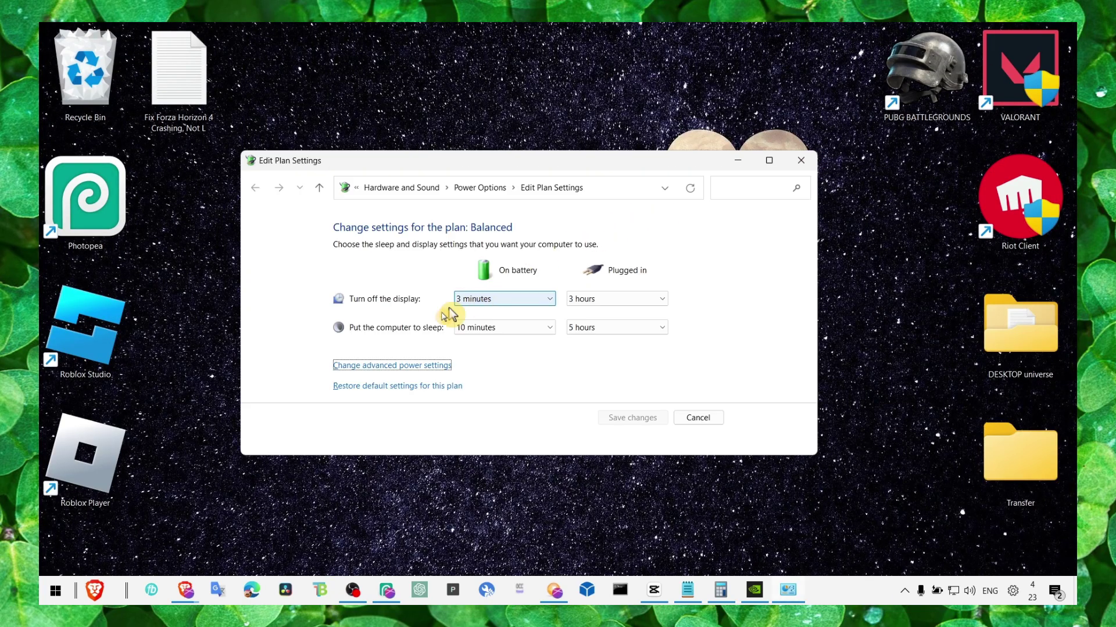
click(382, 366)
scroll(262, 332, down, 1)
double_click(178, 326)
click(175, 335)
scroll(174, 354, down, 1)
click(239, 313)
click(207, 336)
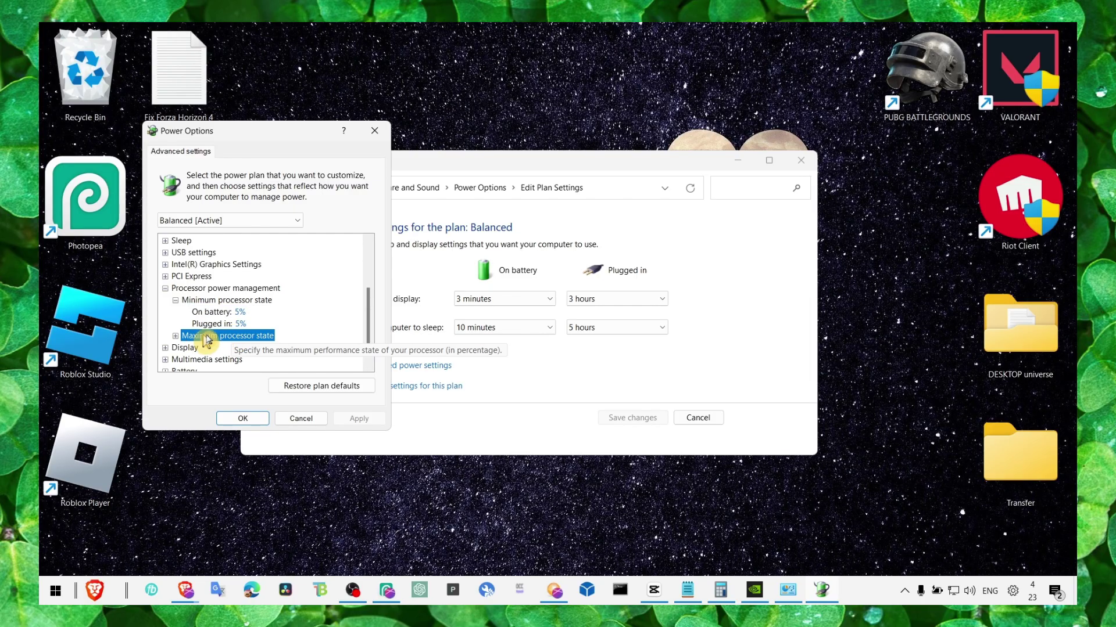
click(176, 337)
click(244, 419)
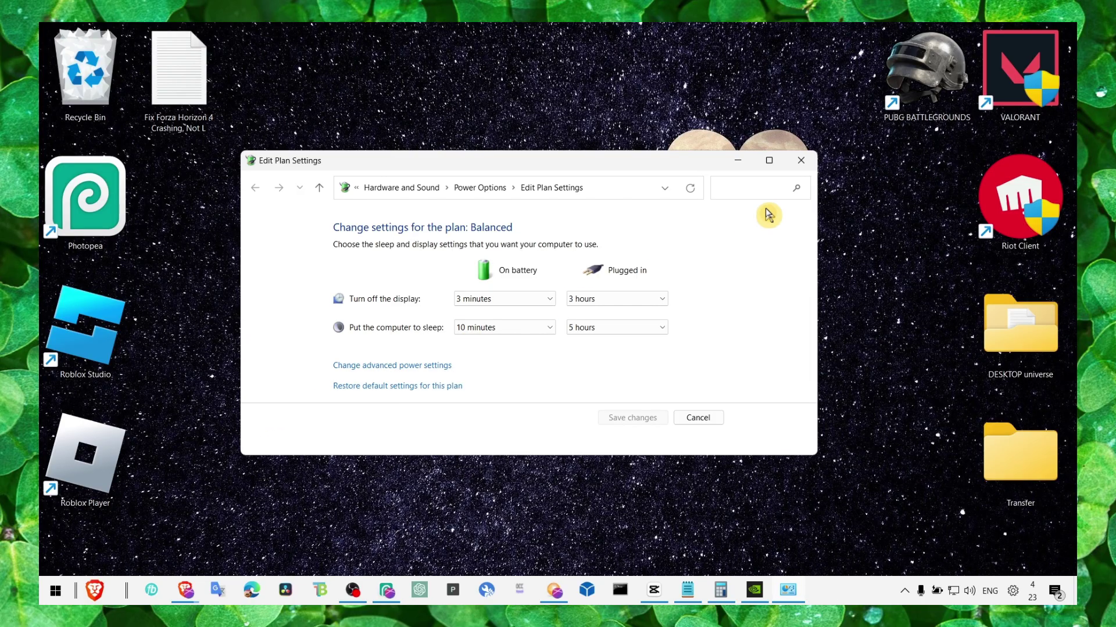
click(801, 163)
Step: Launch Command Prompt via search and move it toward the screen centre
key(super+s)
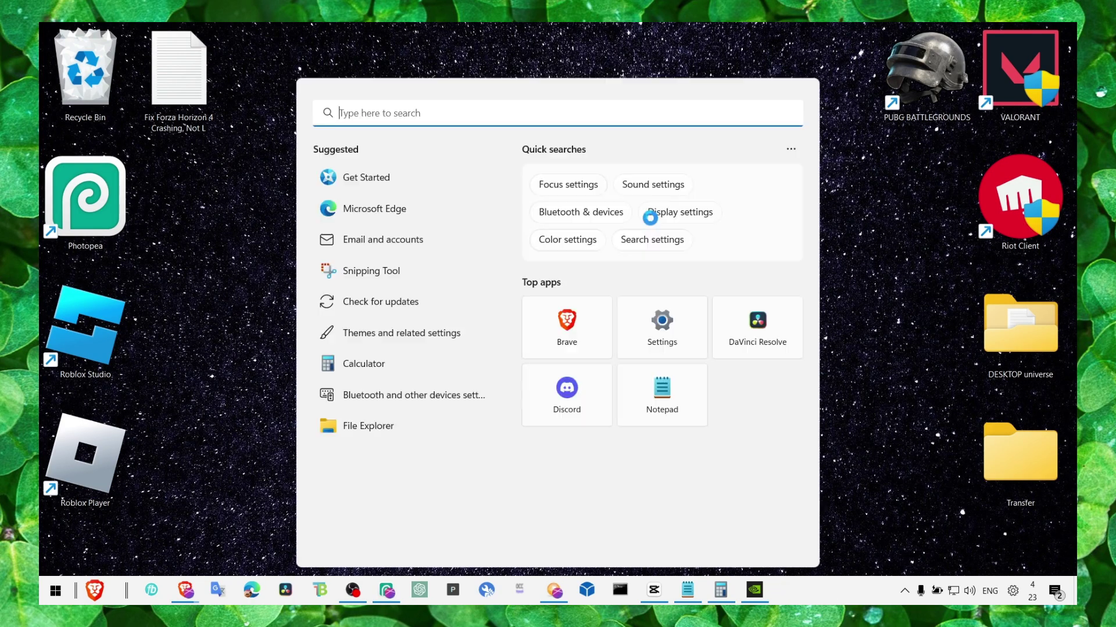
text(cmd)
key(Return)
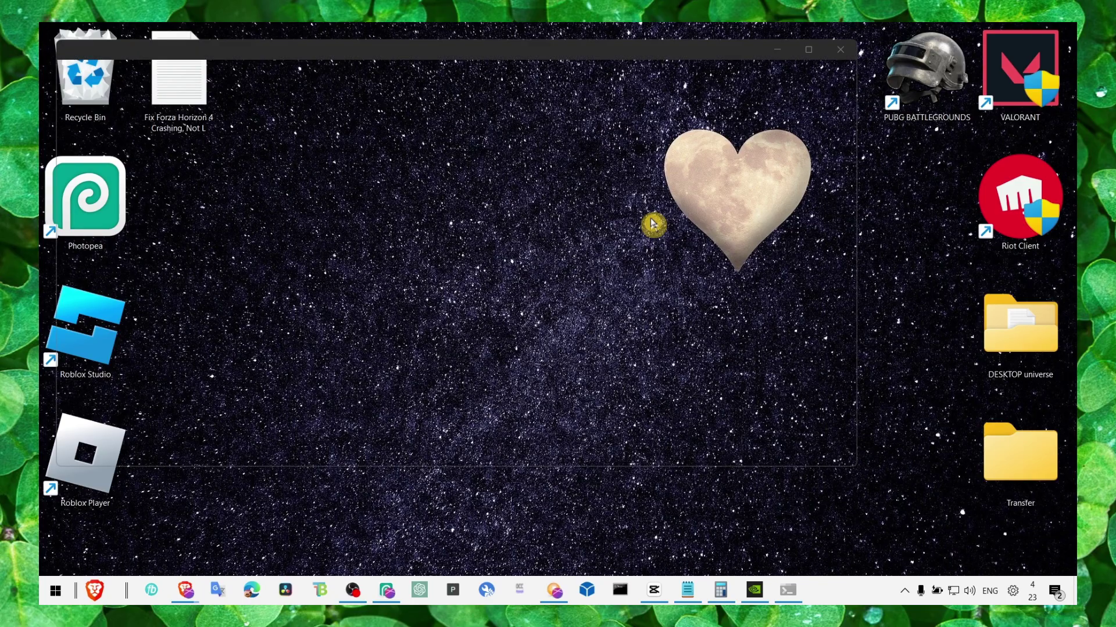
drag(467, 65, 562, 132)
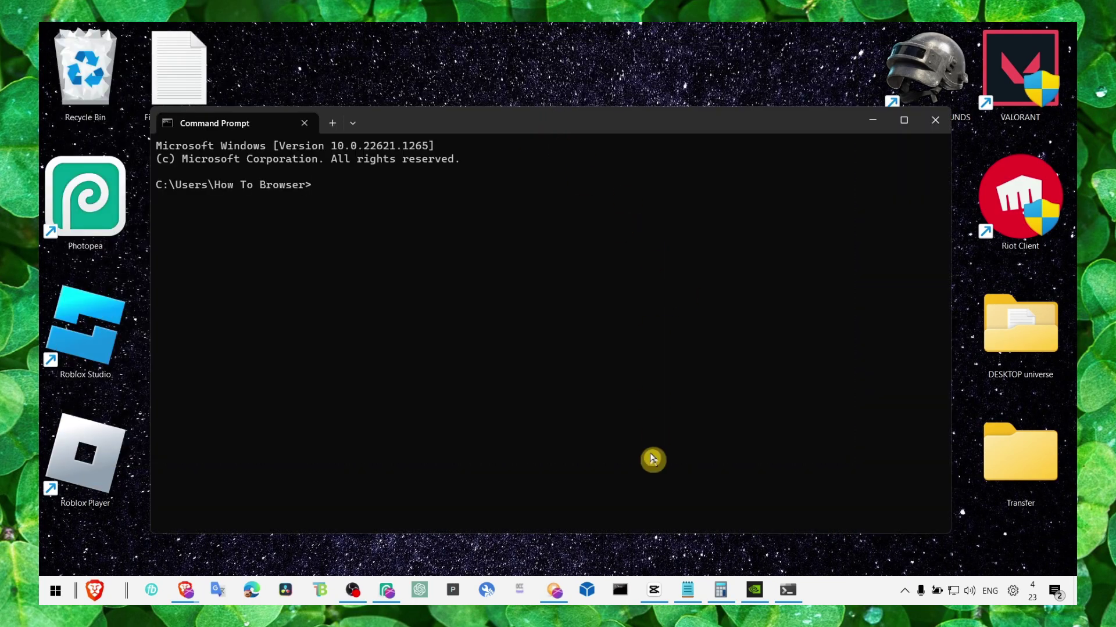
click(679, 588)
click(992, 30)
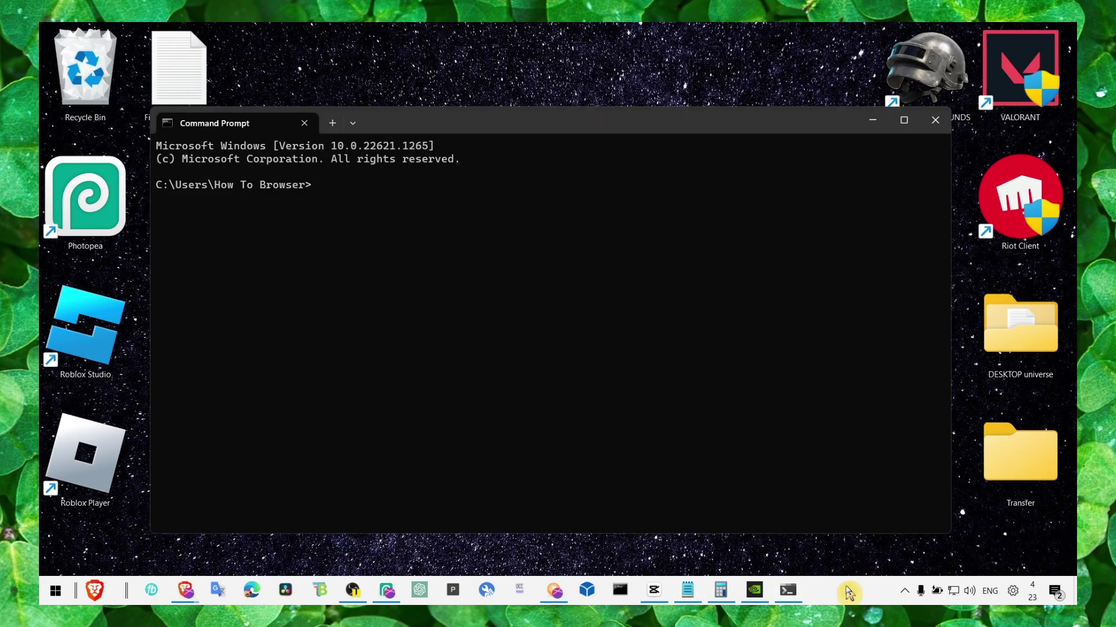
click(380, 193)
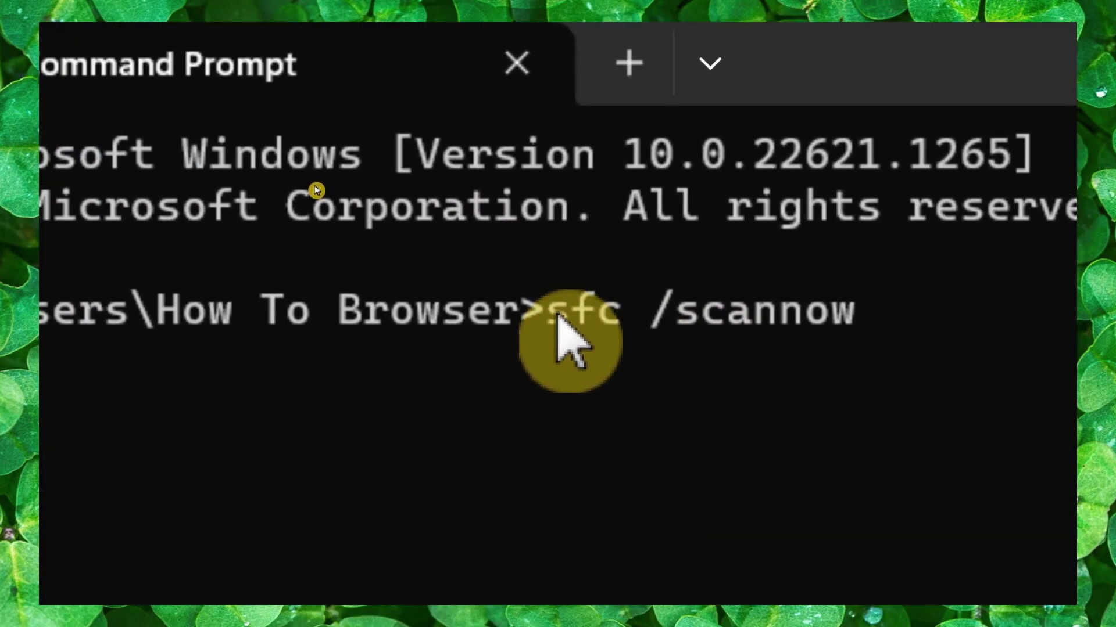
Step: Run sfc /scannow, which reports that administrator rights are required
drag(557, 315, 750, 313)
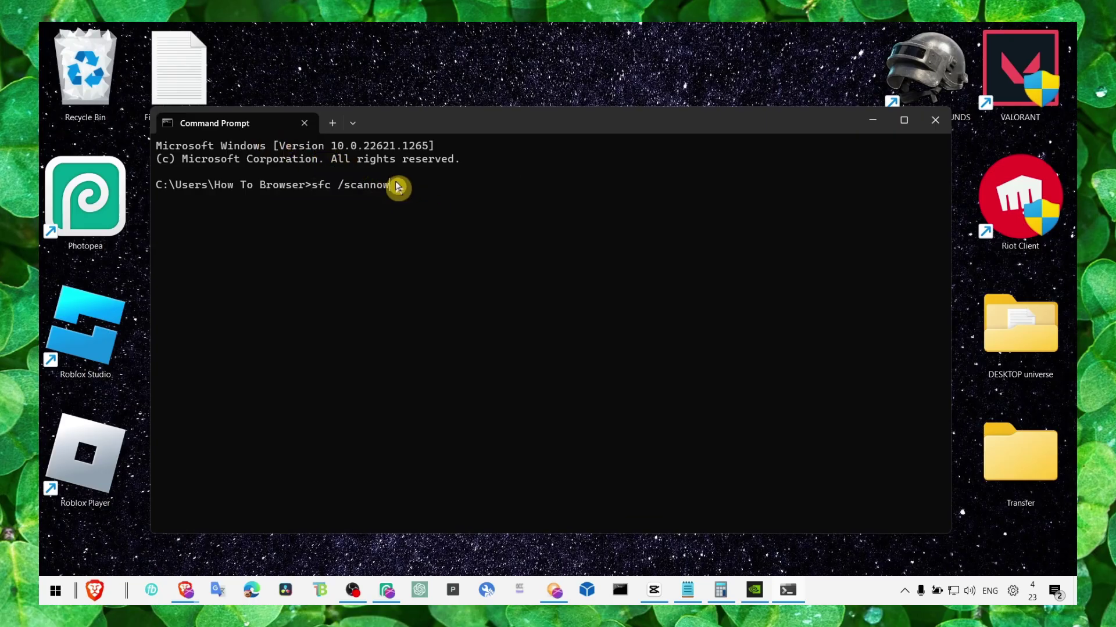
key(Return)
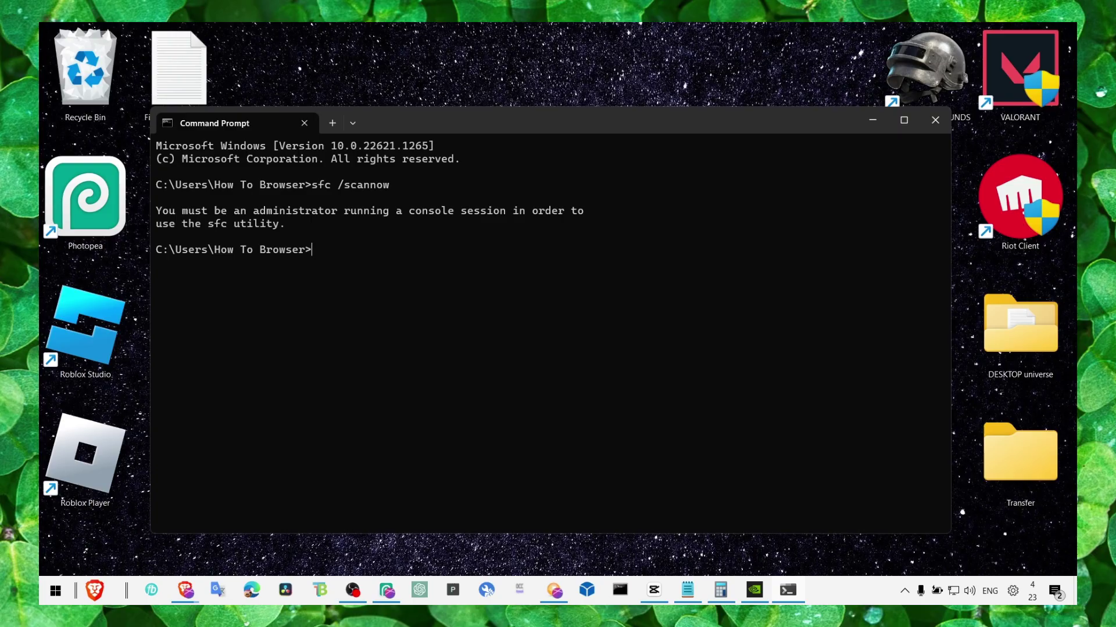
drag(156, 210, 288, 218)
click(249, 222)
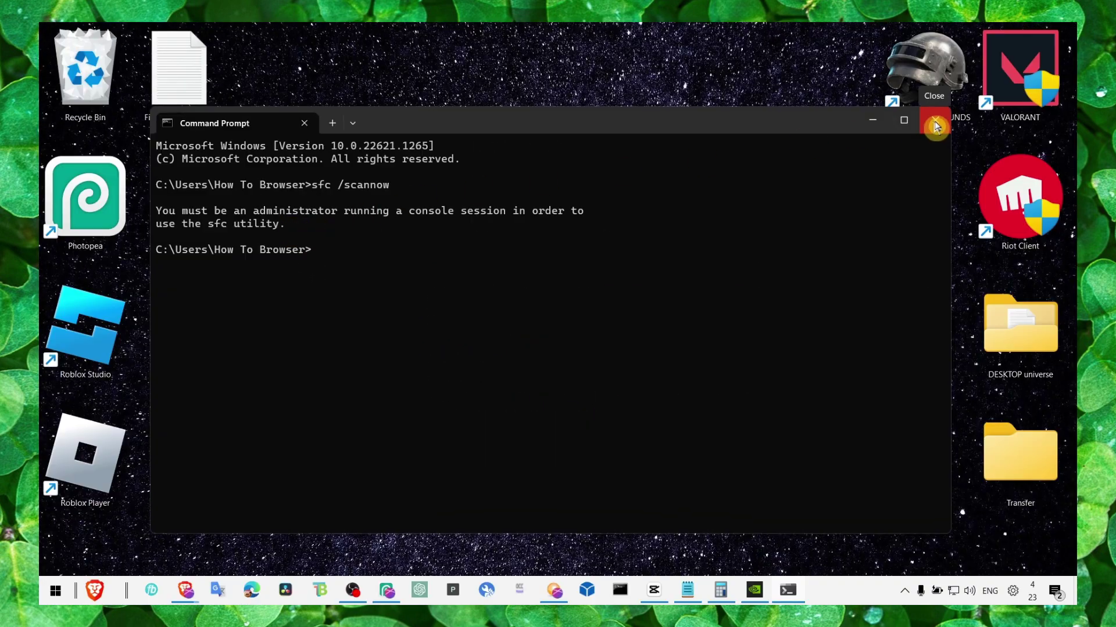
Step: Reopen Command Prompt as administrator for sfc /scannow, then close it
click(921, 117)
key(super)
text(cmd)
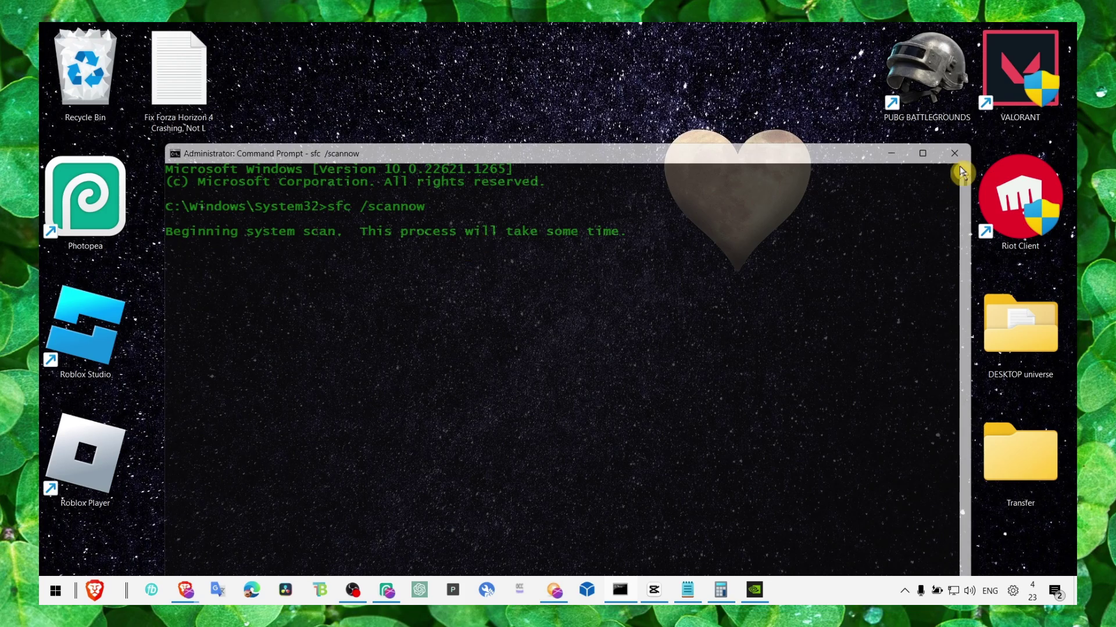
click(958, 154)
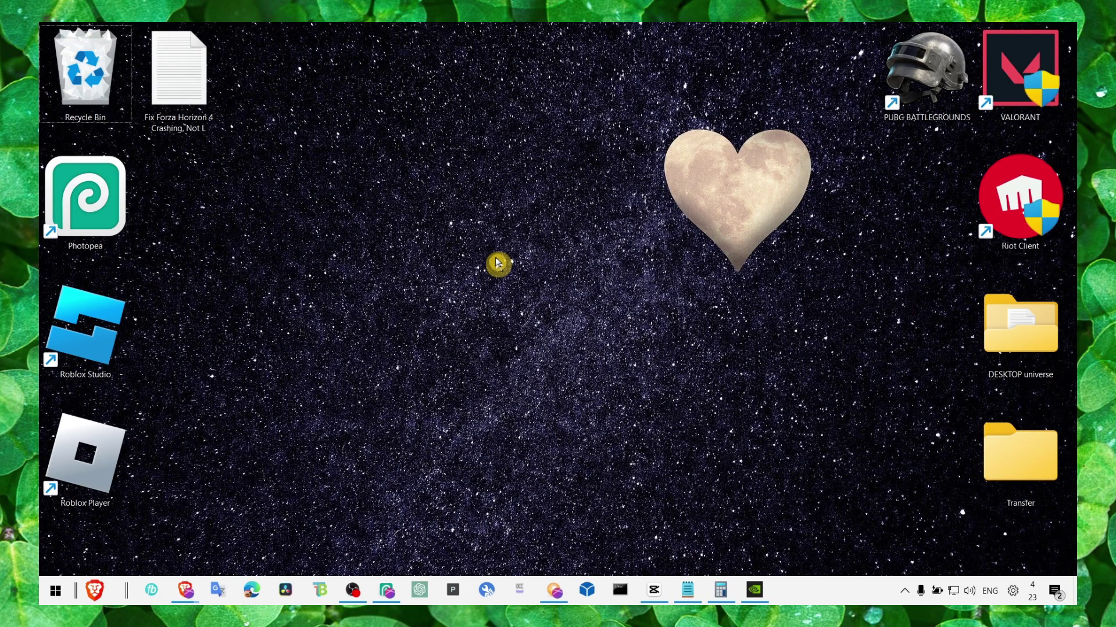
Step: From the Run box, open System Configuration and set Boot advanced options to 12 processors
key(super+r)
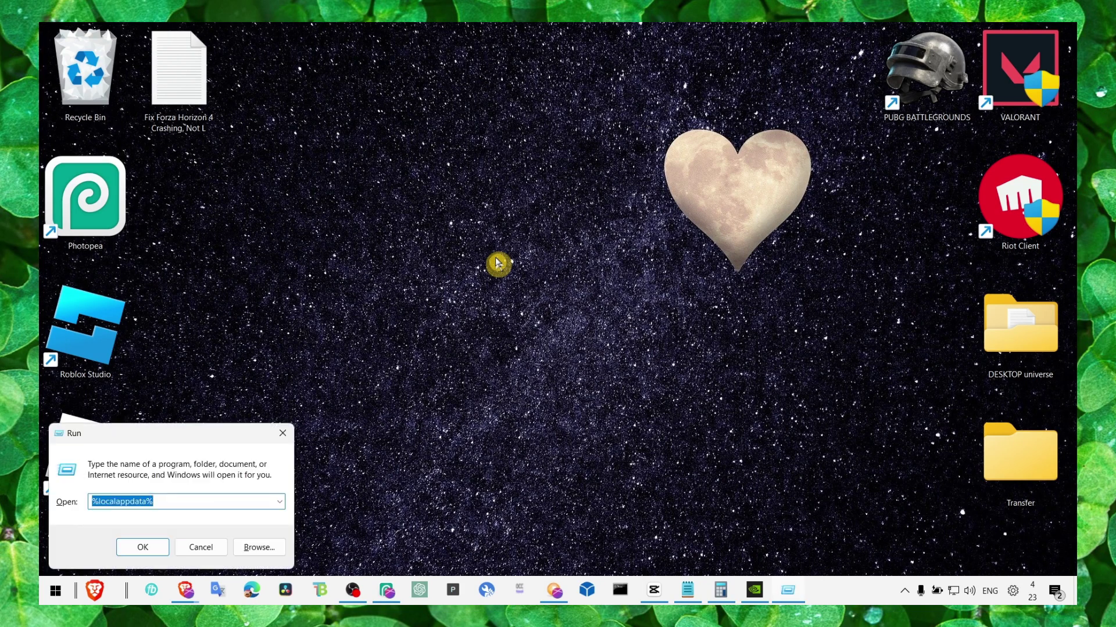
text(%localappdata%)
key(Return)
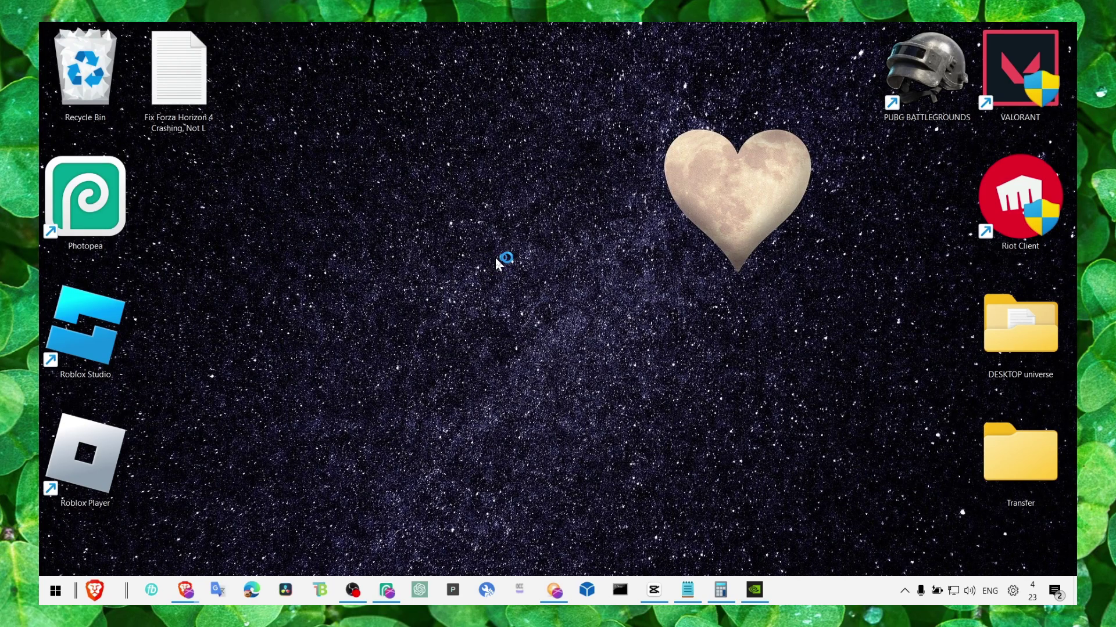
click(425, 202)
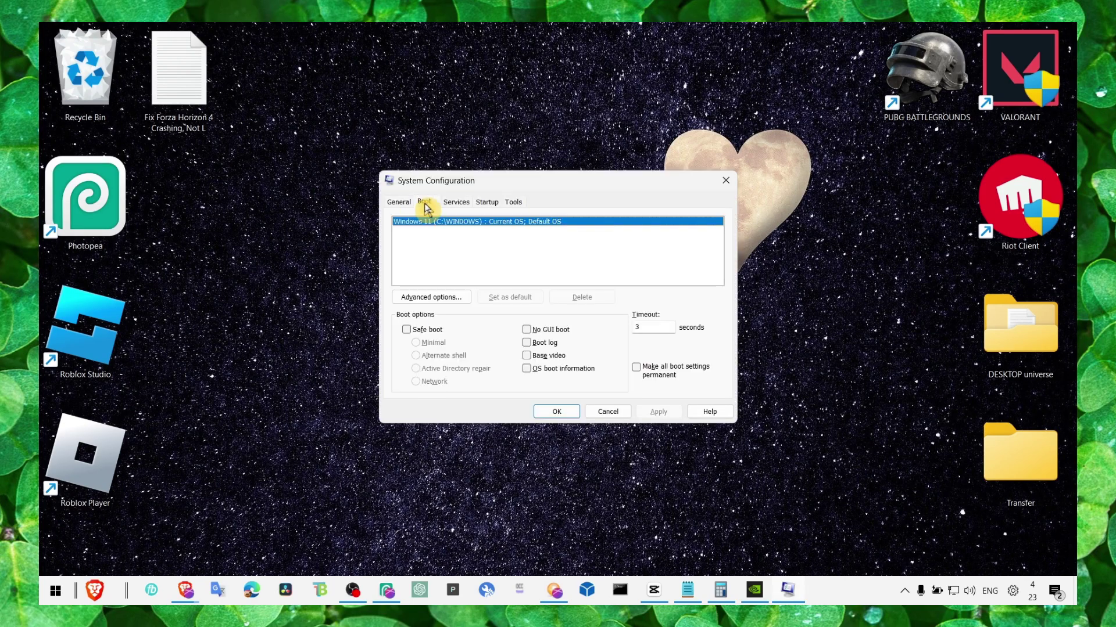
click(436, 297)
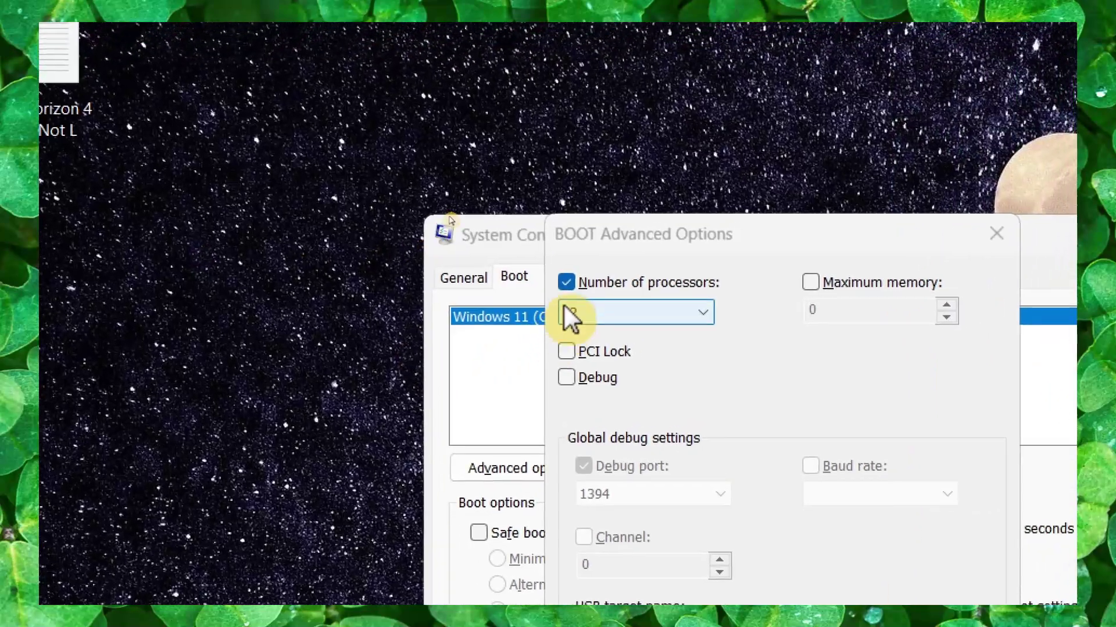
click(415, 226)
click(459, 206)
click(465, 218)
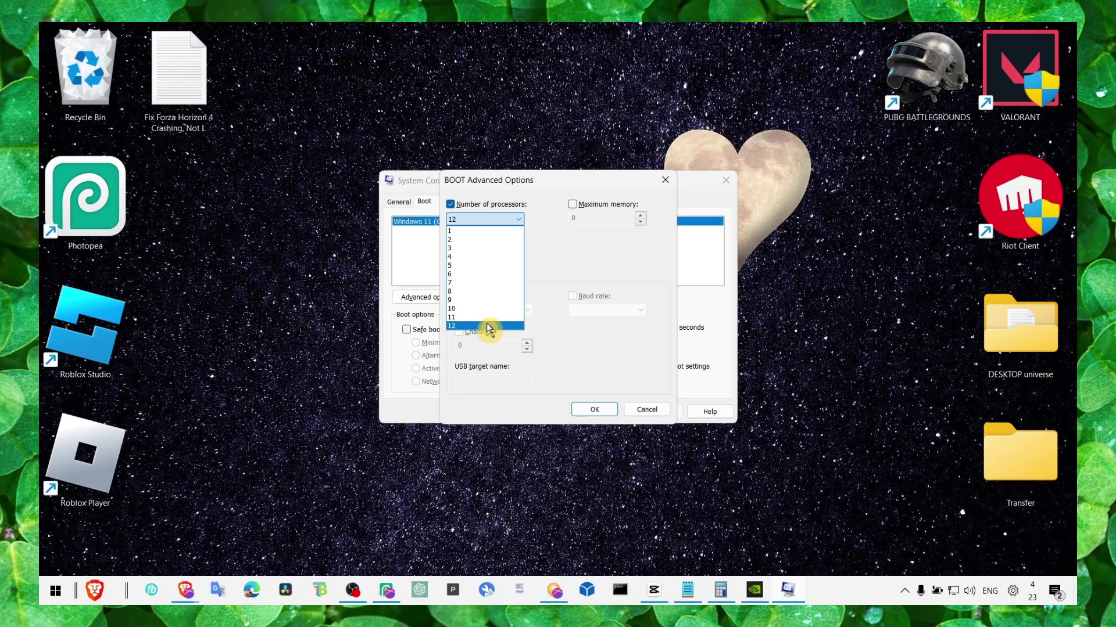
click(476, 327)
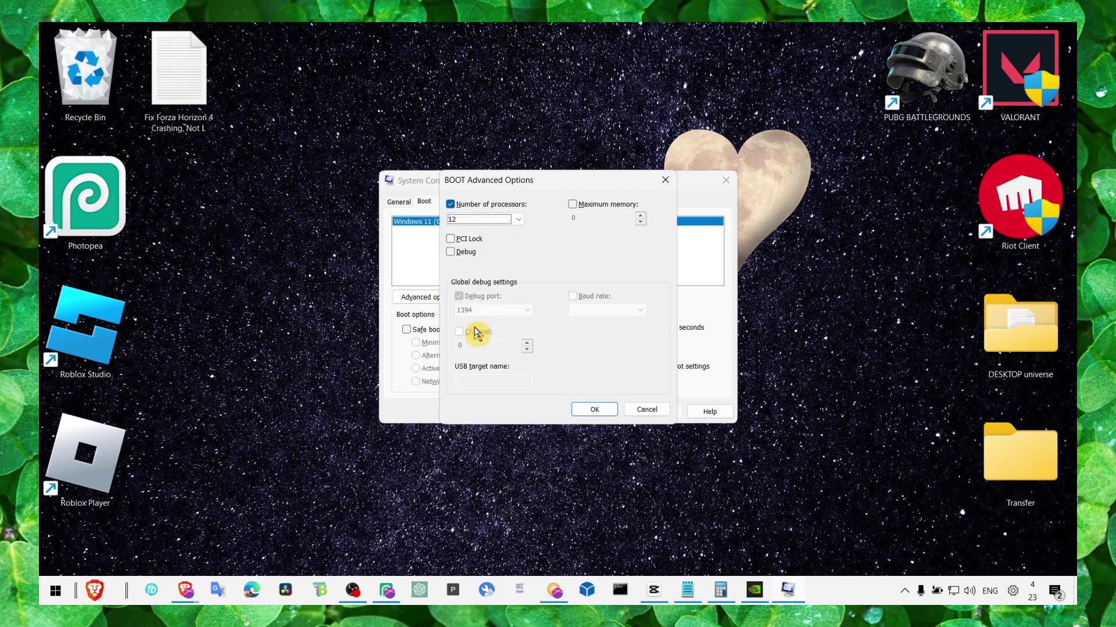
click(593, 410)
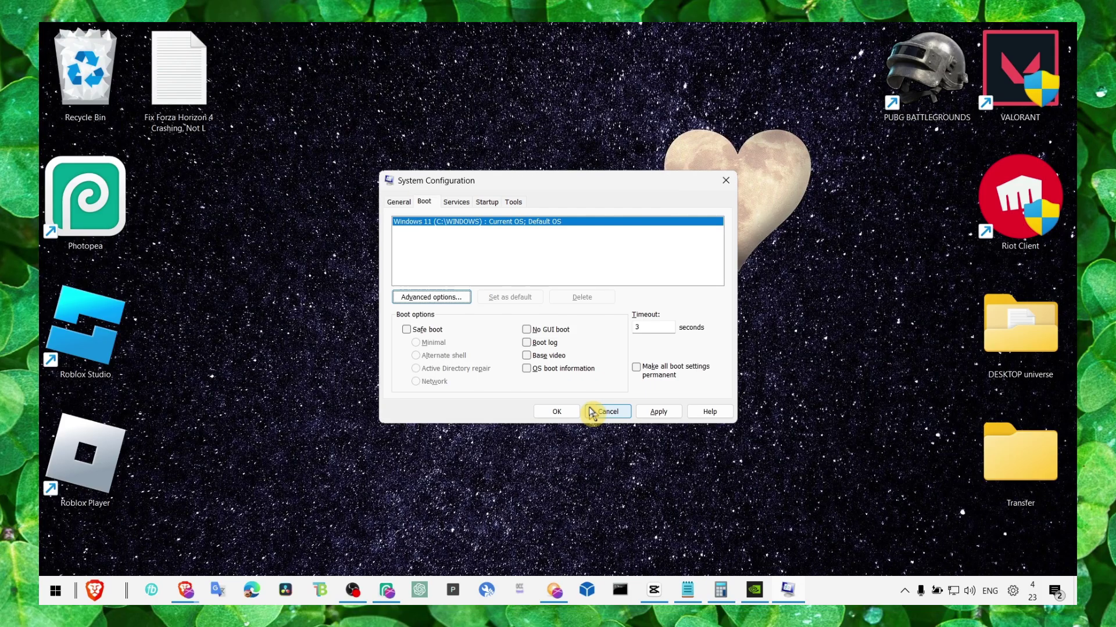
Step: Go to System Configuration's Startup tab and open Task Manager from it
click(457, 202)
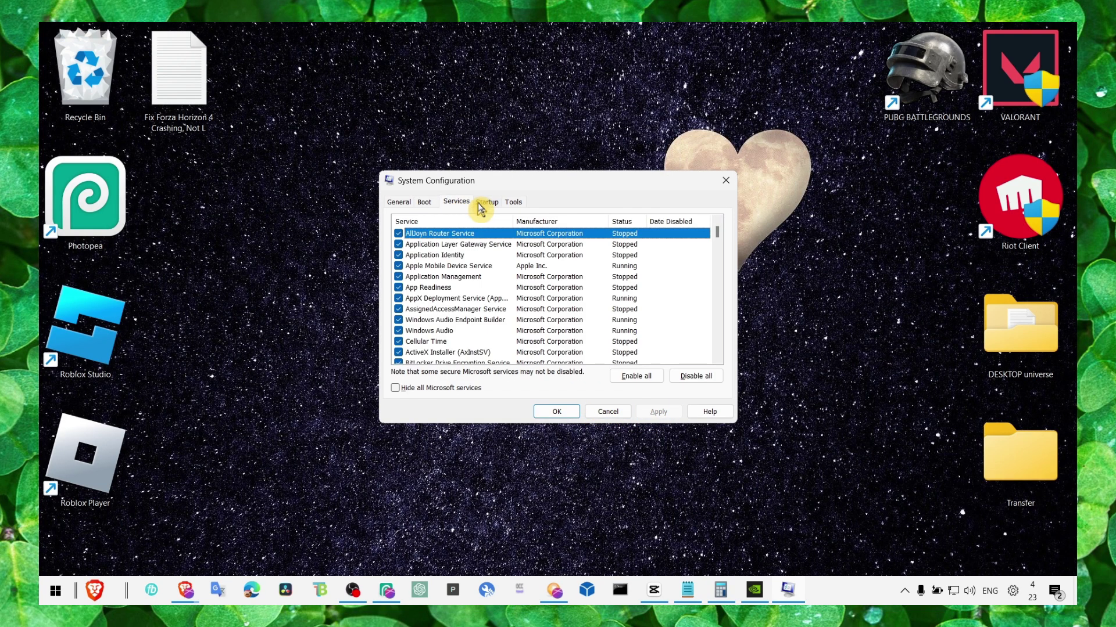
click(485, 202)
click(460, 202)
click(487, 202)
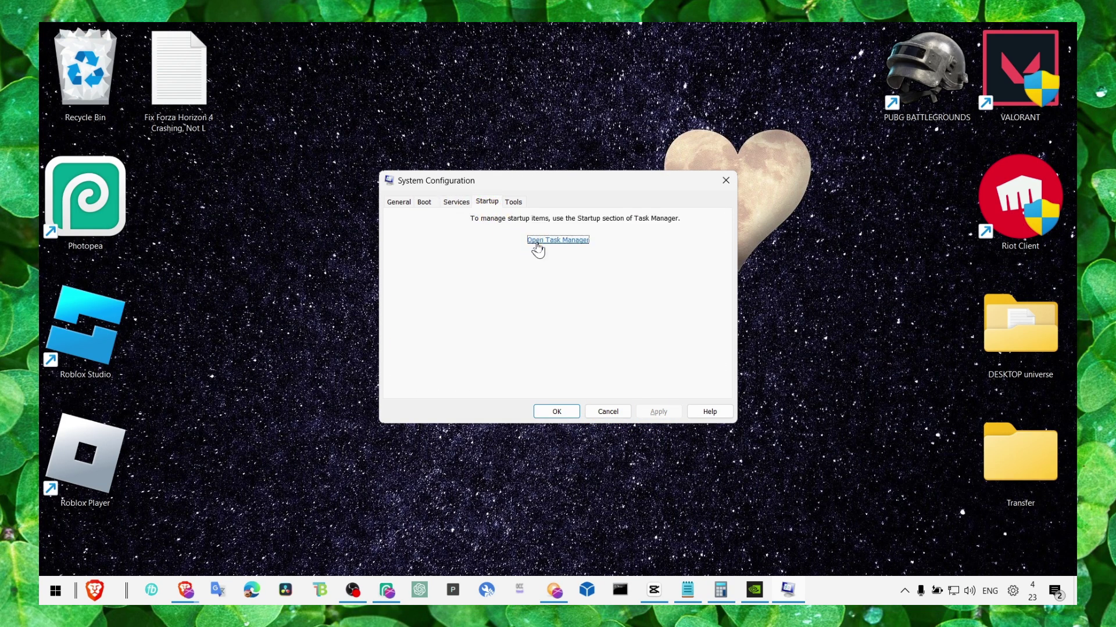
click(536, 242)
Step: Sort Task Manager's Startup apps list by Status
click(208, 318)
click(208, 233)
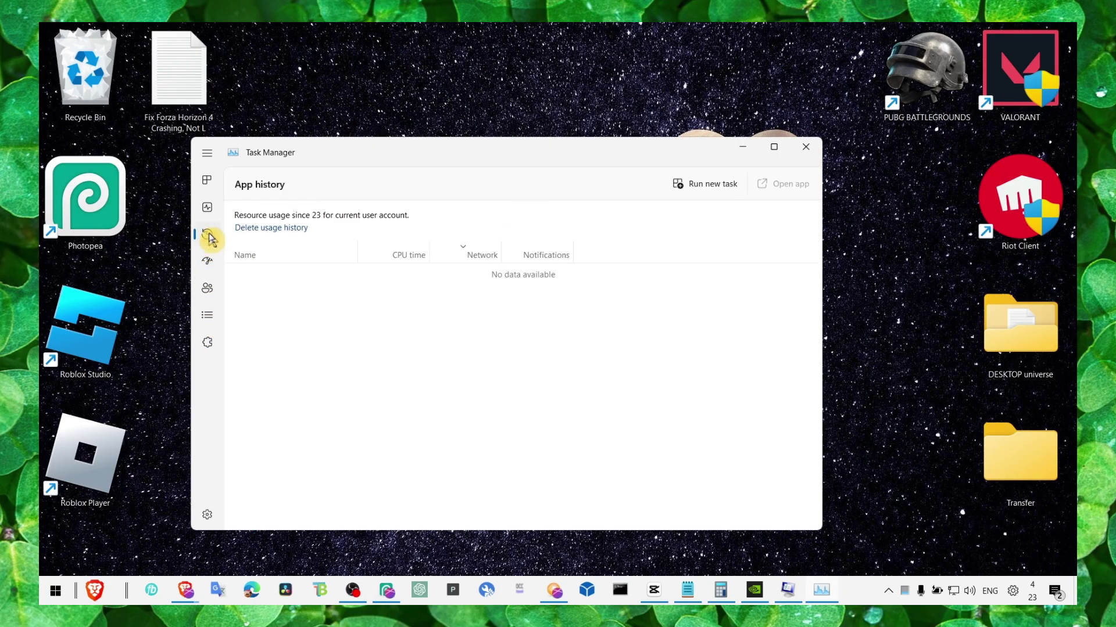
click(208, 211)
click(208, 233)
click(215, 265)
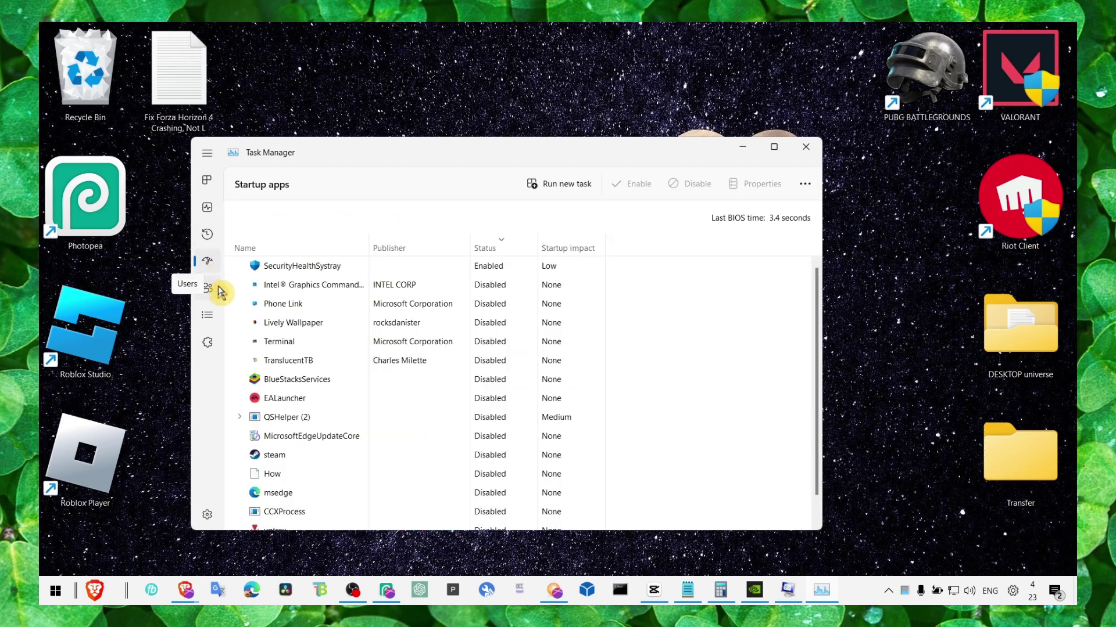
click(207, 153)
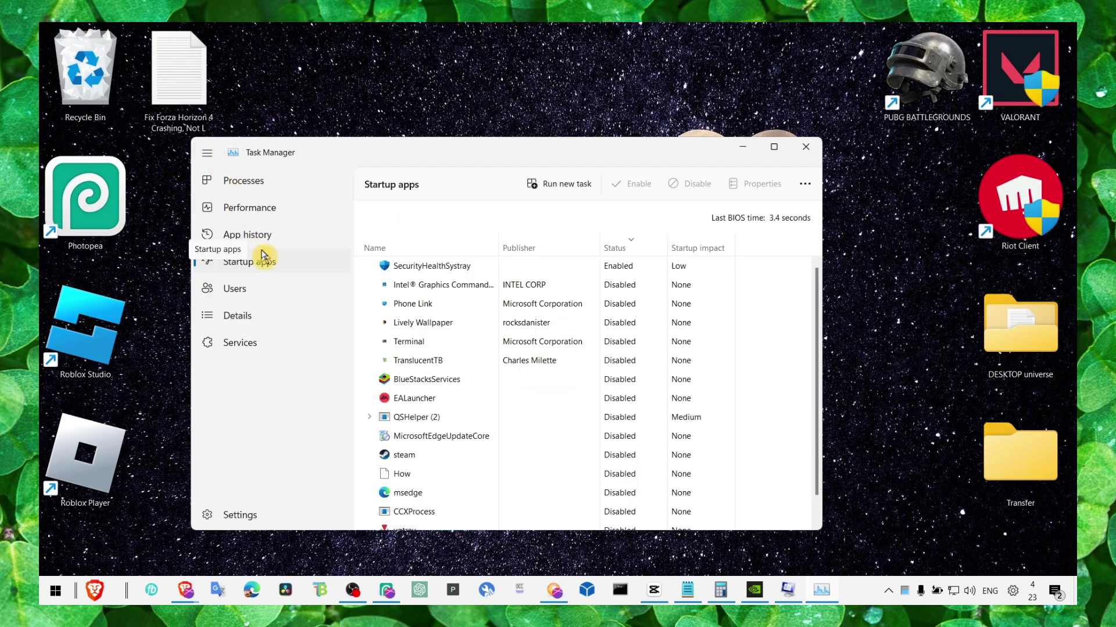
click(618, 248)
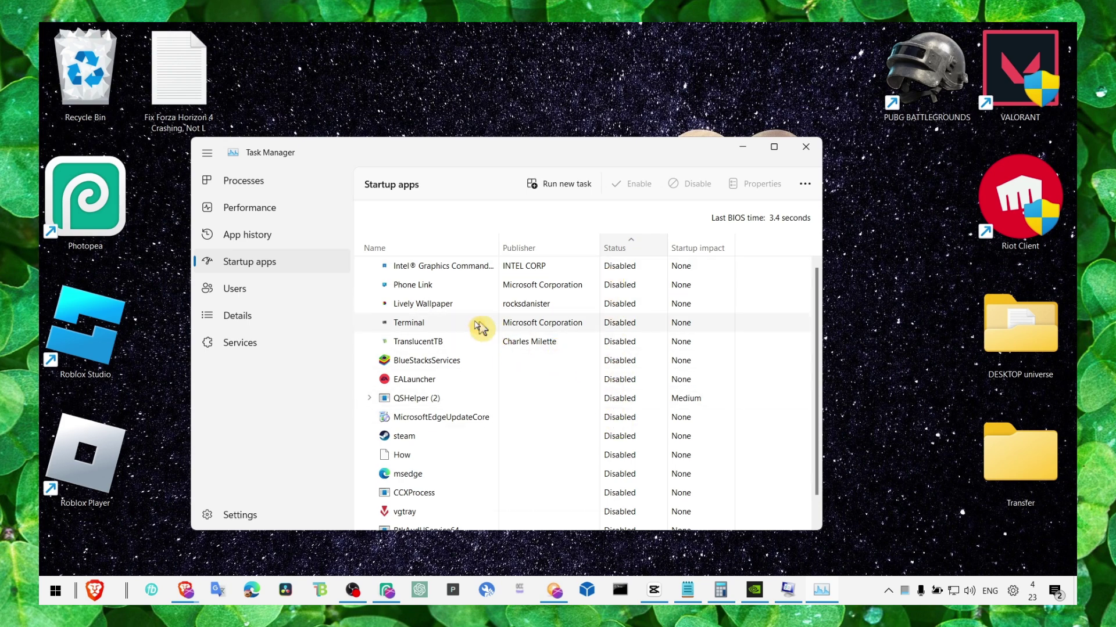
Step: Review CPU performance and running processes, inspecting System interrupts and OBS Studio
click(294, 233)
click(249, 210)
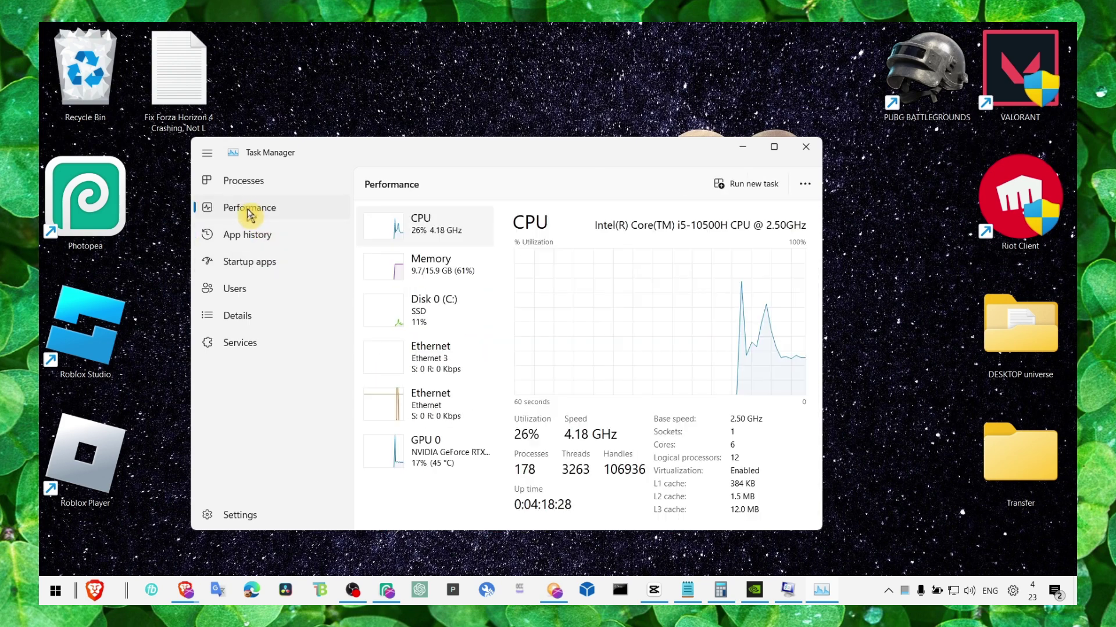
click(285, 187)
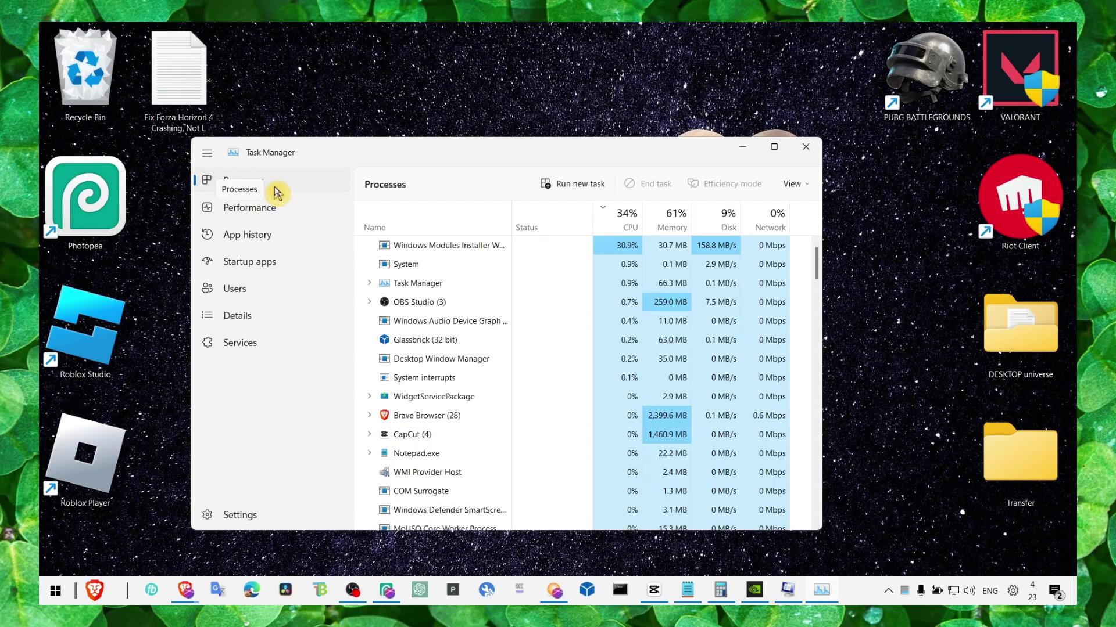
right_click(420, 342)
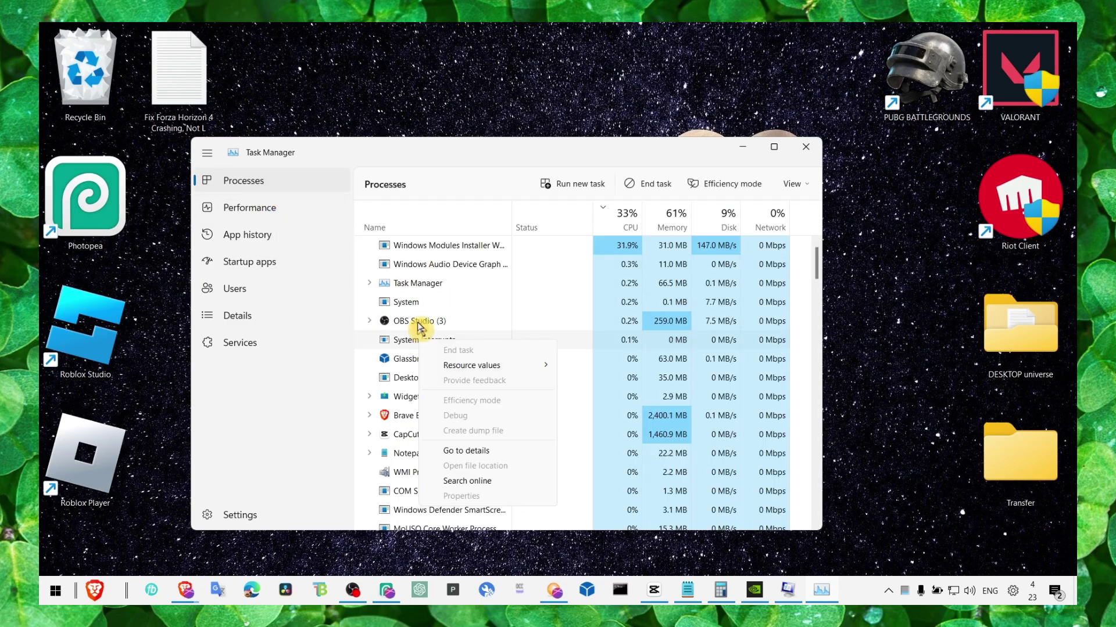
right_click(420, 326)
click(254, 293)
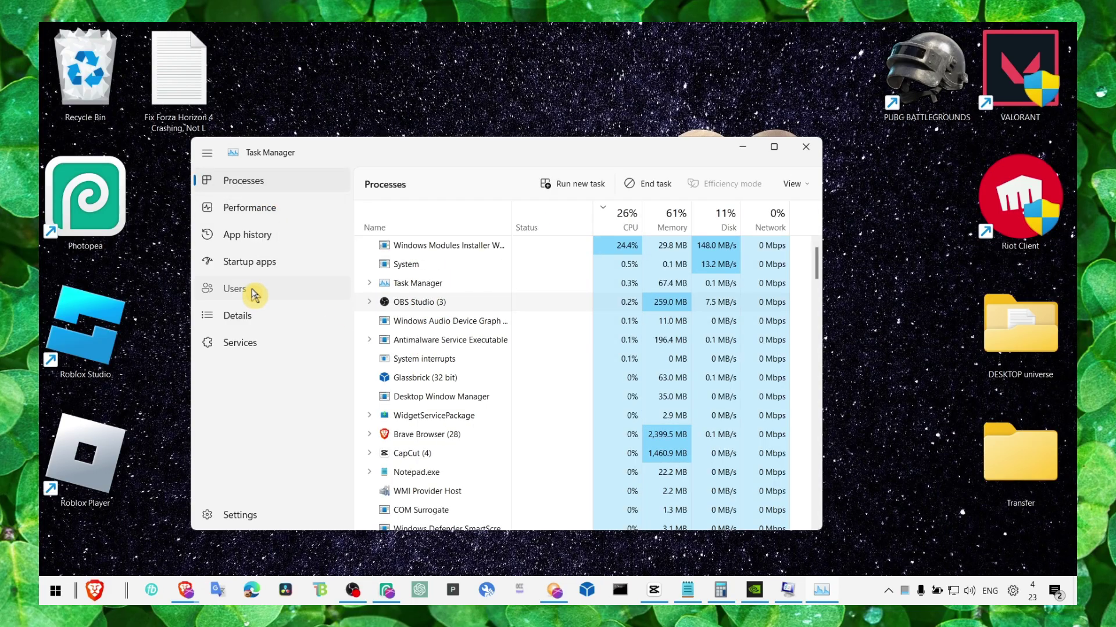
Step: Open brave.exe's options in the Details list, then close Task Manager
click(259, 319)
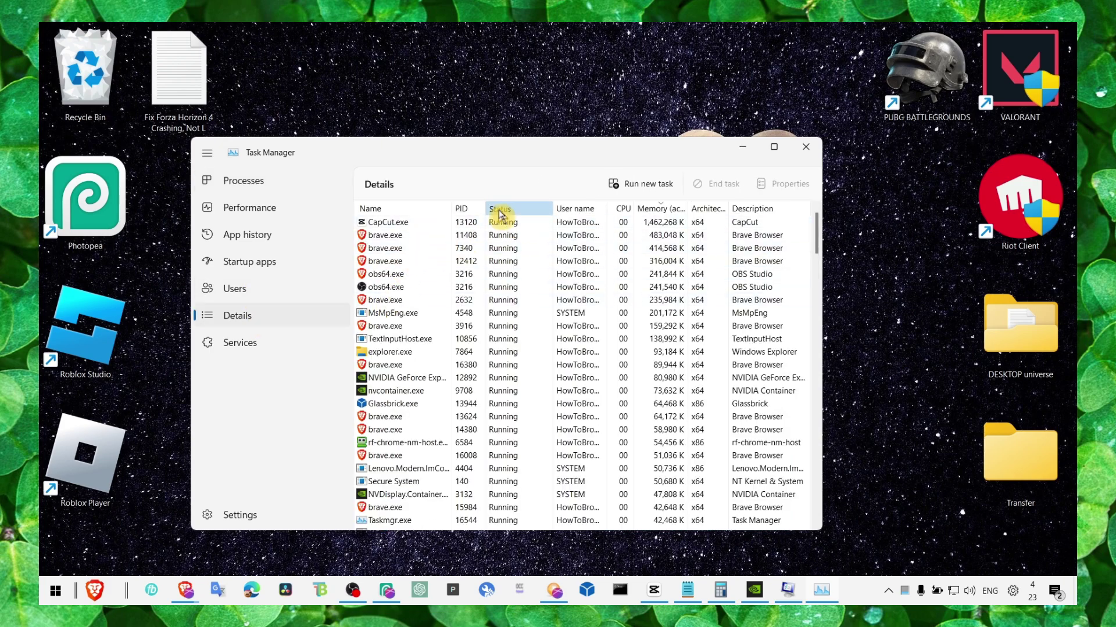
right_click(400, 235)
mouse_move(351, 316)
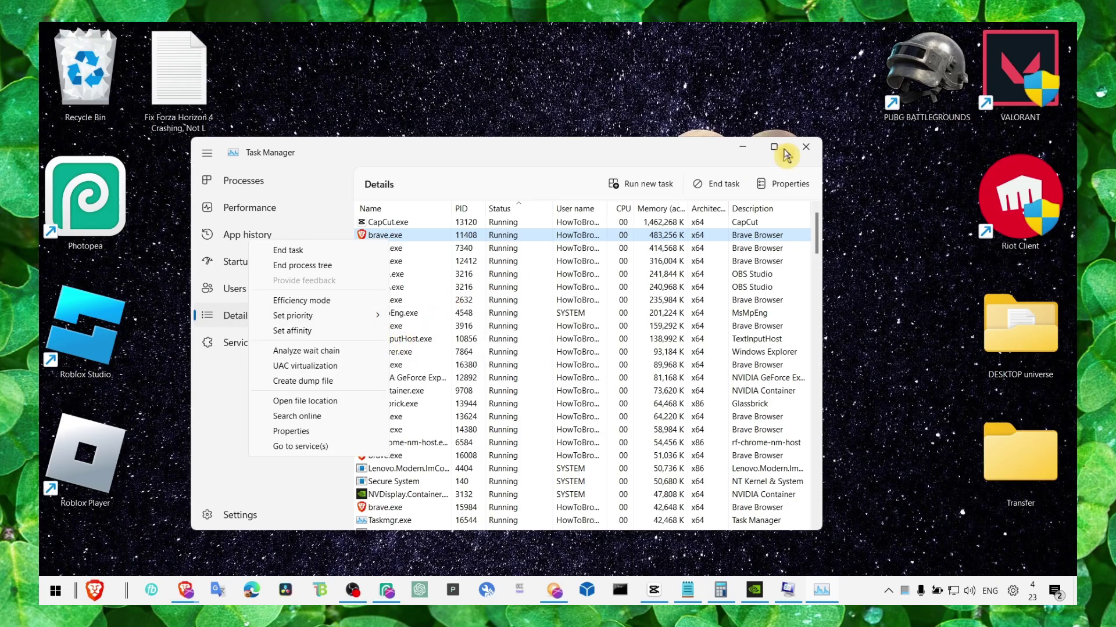
click(805, 147)
Step: Close System Configuration and restore the OBS Studio window from the taskbar
click(722, 182)
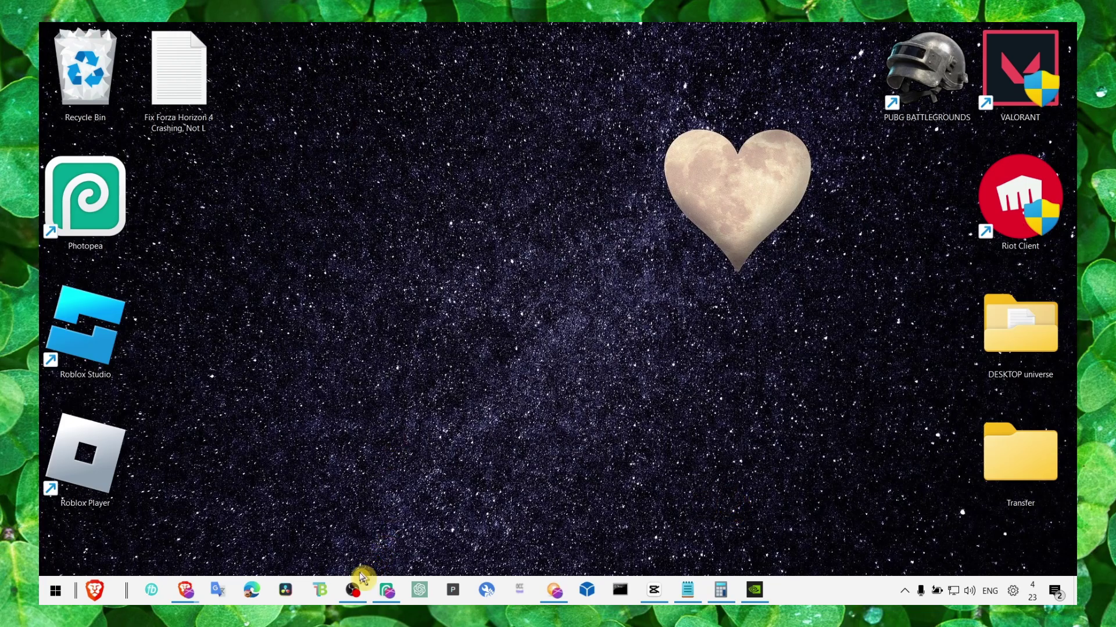
click(353, 589)
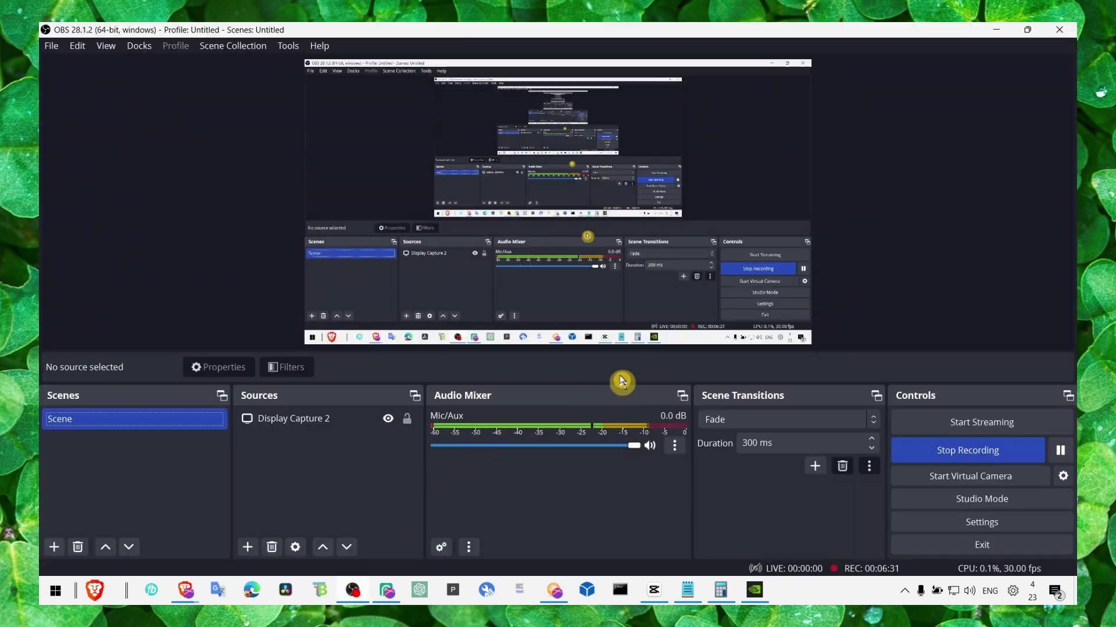
click(996, 29)
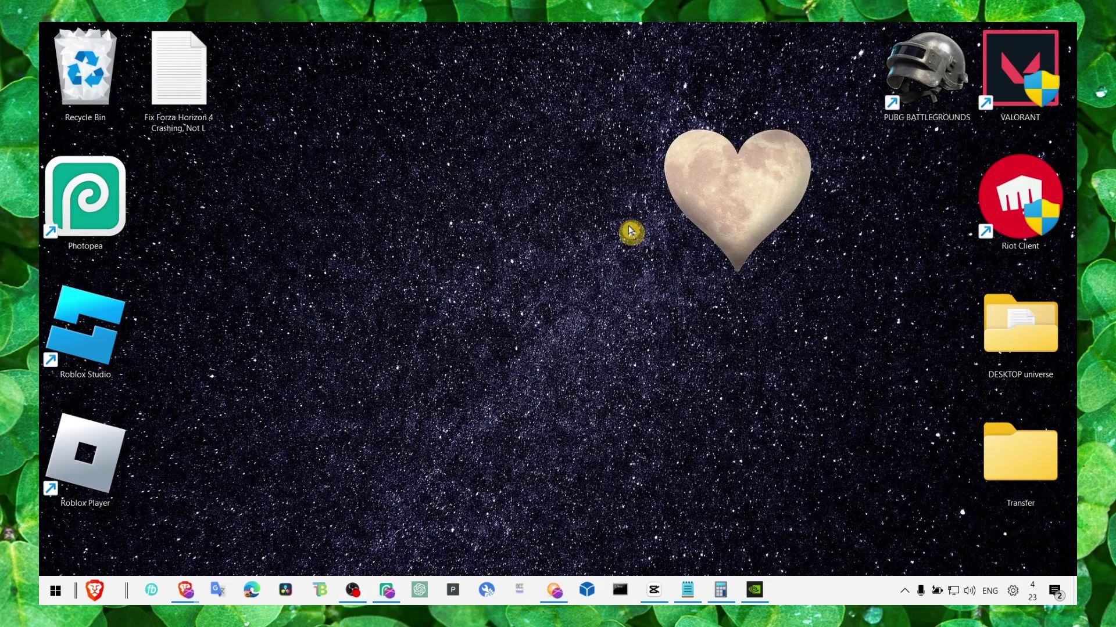
click(353, 590)
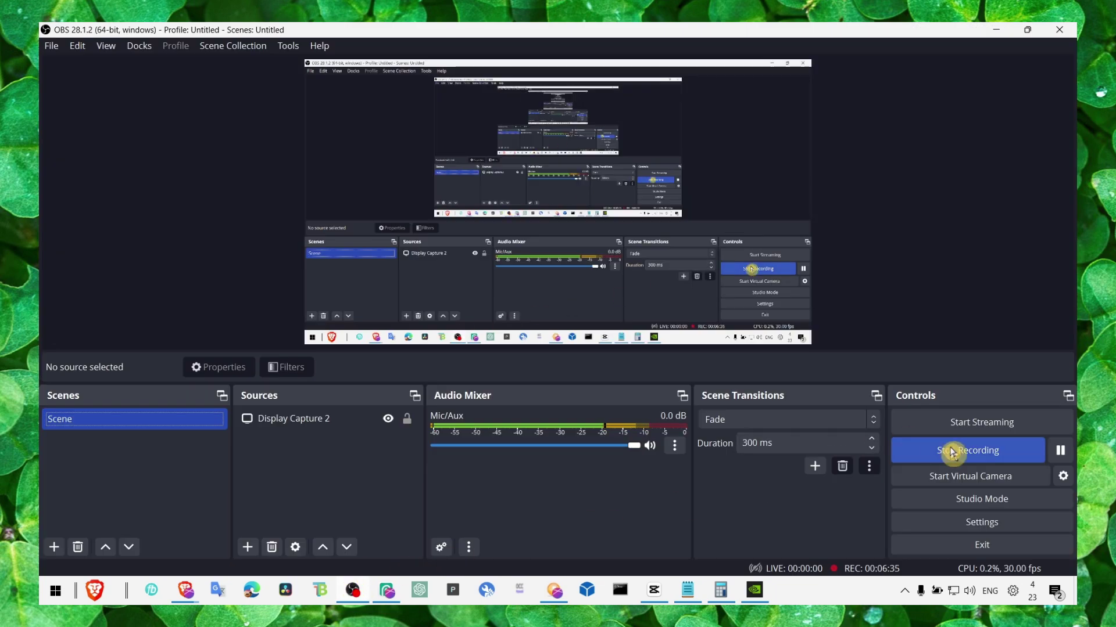